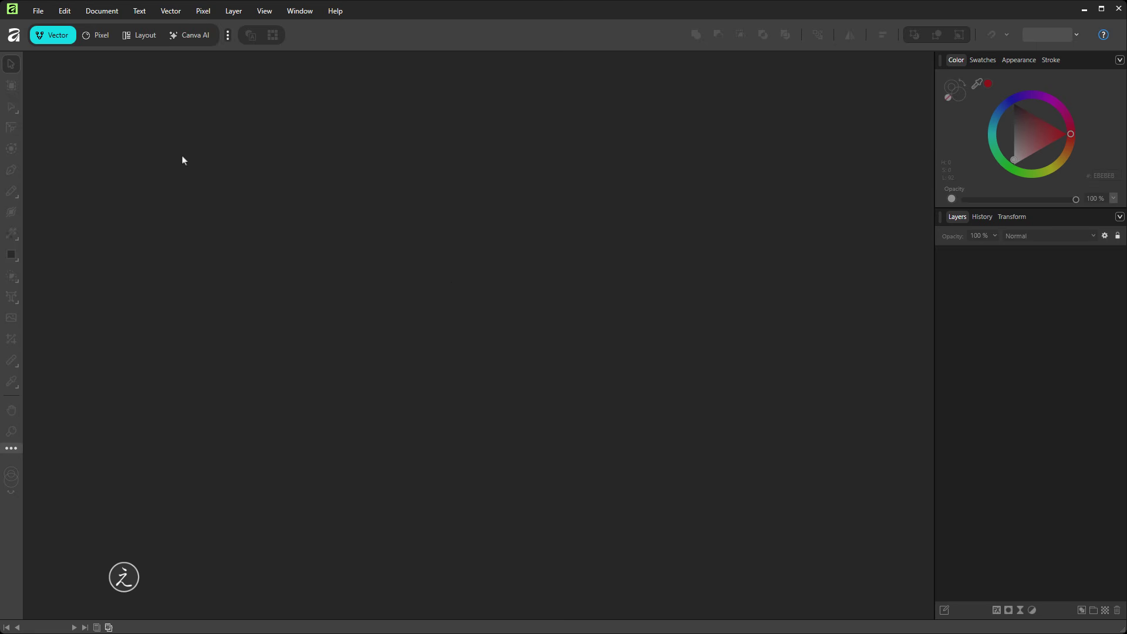
Step: Switch to the Layout workspace and set up a new document with the portrait RGB Letter (ANSI A) preset
left_click(144, 36)
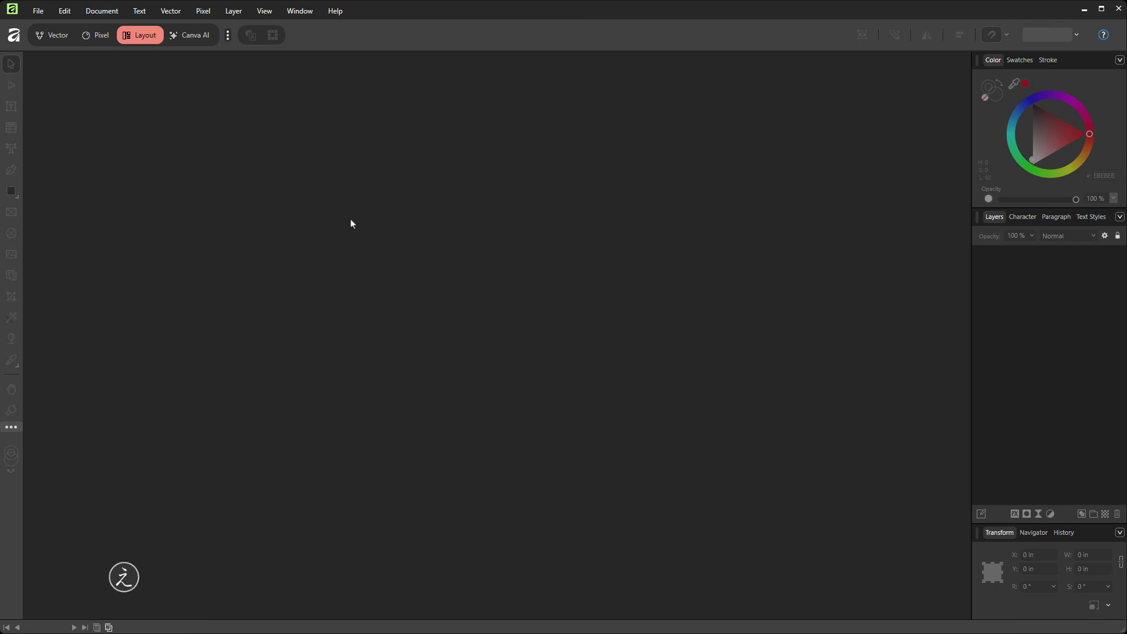
left_click(45, 14)
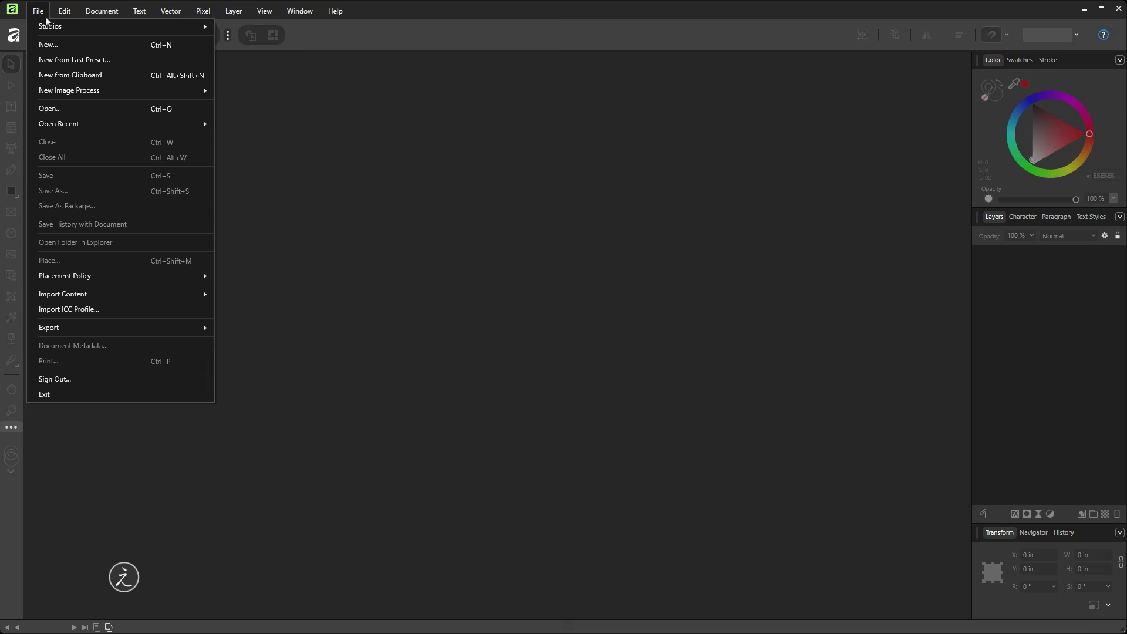
left_click(91, 46)
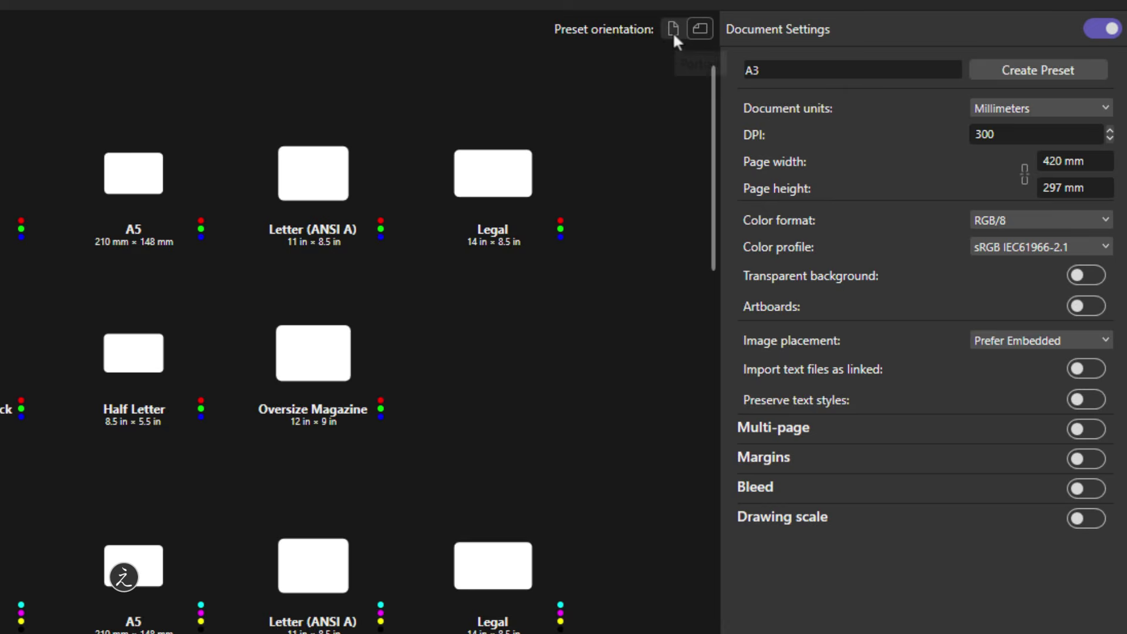
left_click(674, 34)
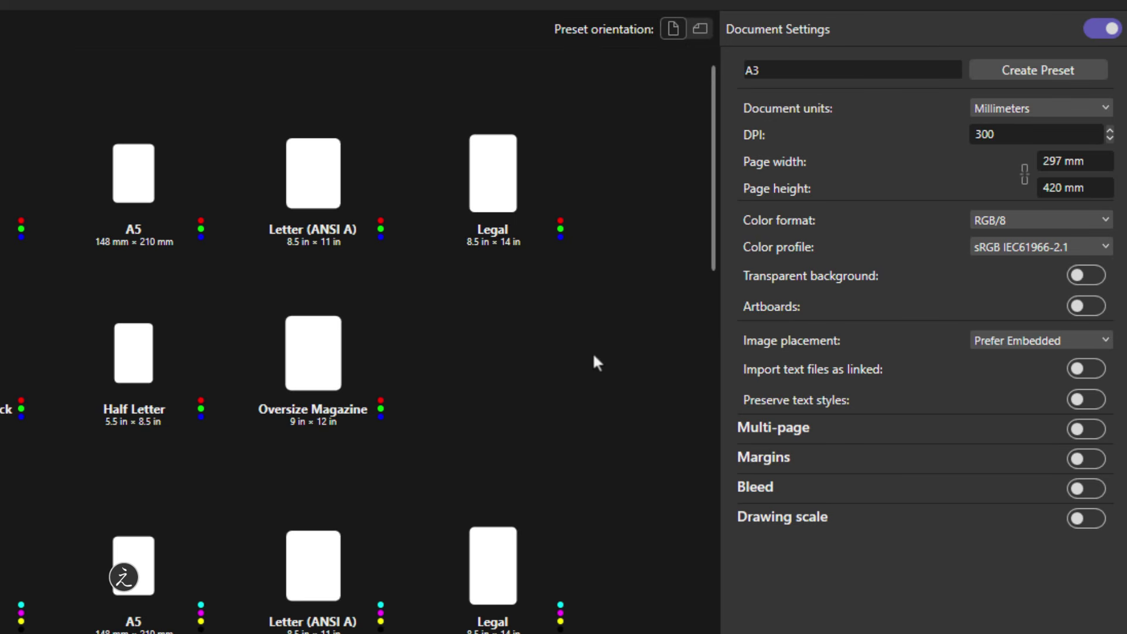
left_click(311, 172)
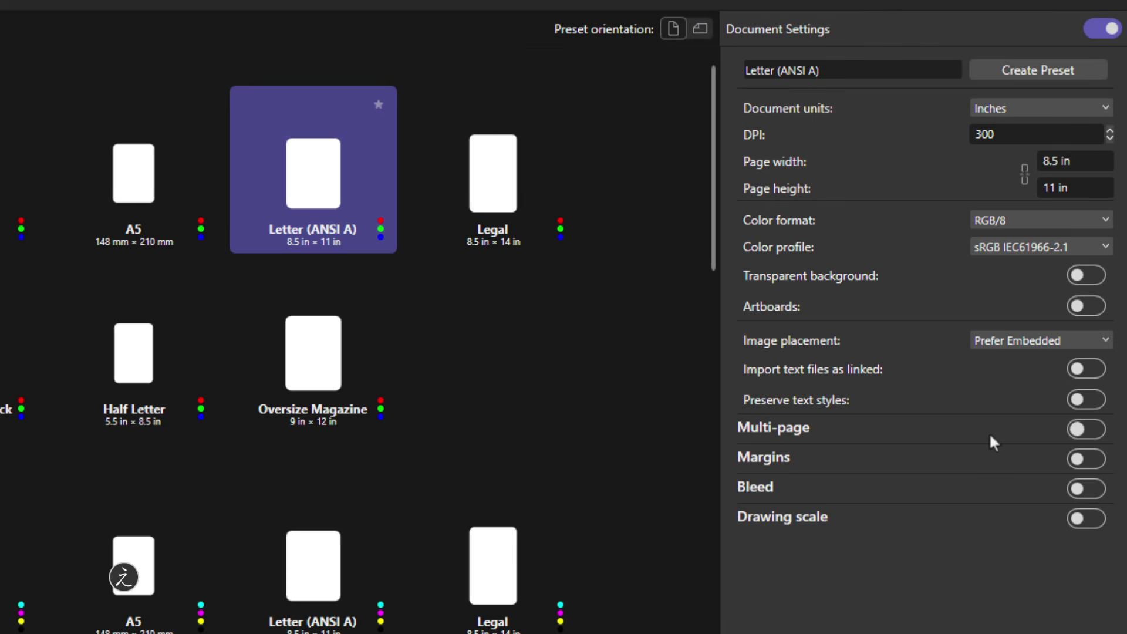
Step: Make the new document multi-page with facing pages and set the number of pages to 3
left_click(1078, 430)
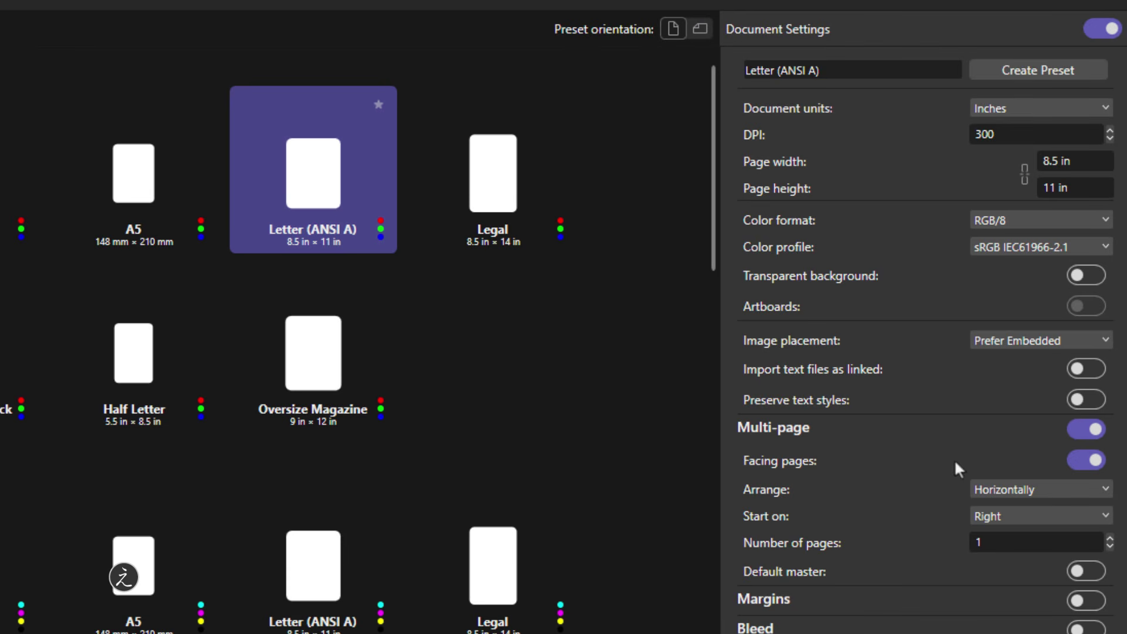
left_click(1111, 539)
left_click(1111, 539)
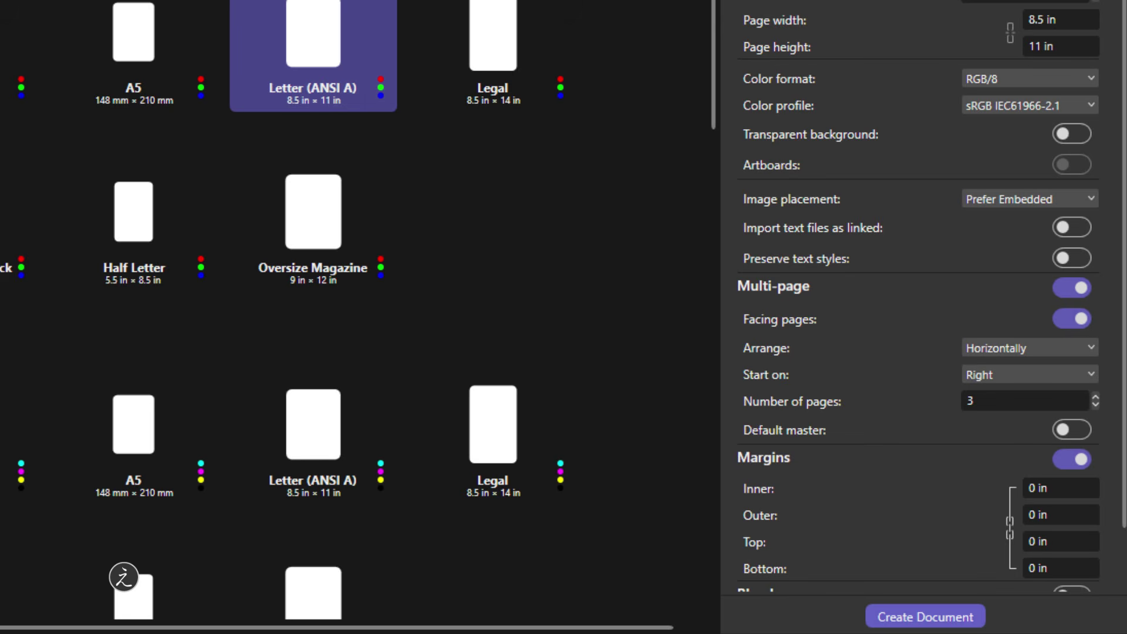
Step: Turn margins off, enable a 0.125 in bleed on all sides, and create the document
left_click(1062, 457)
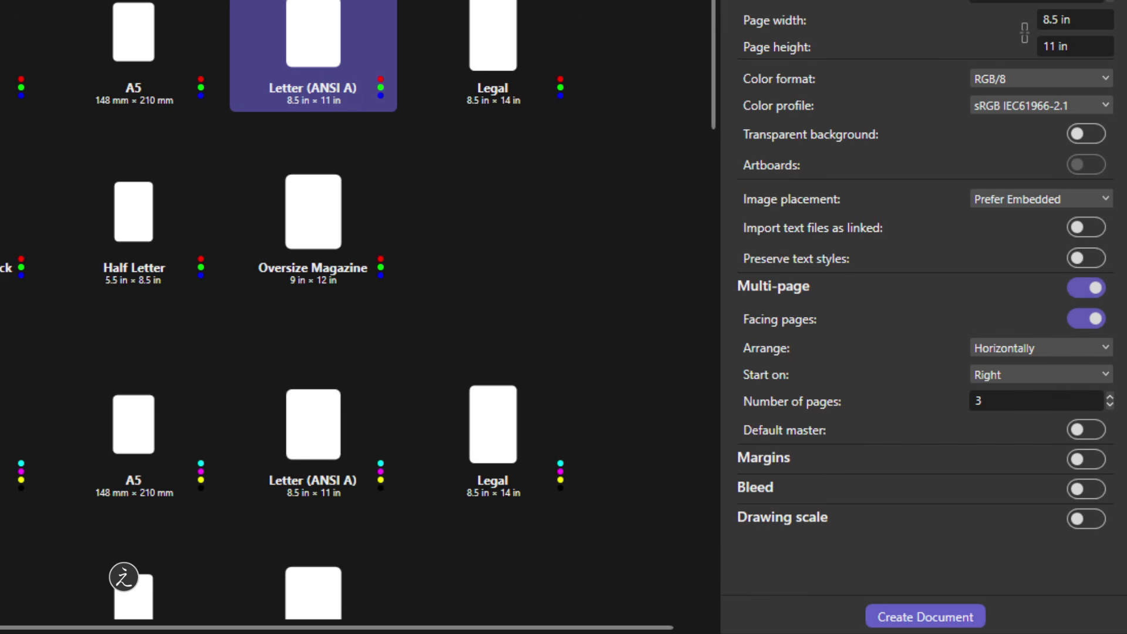
left_click(1091, 492)
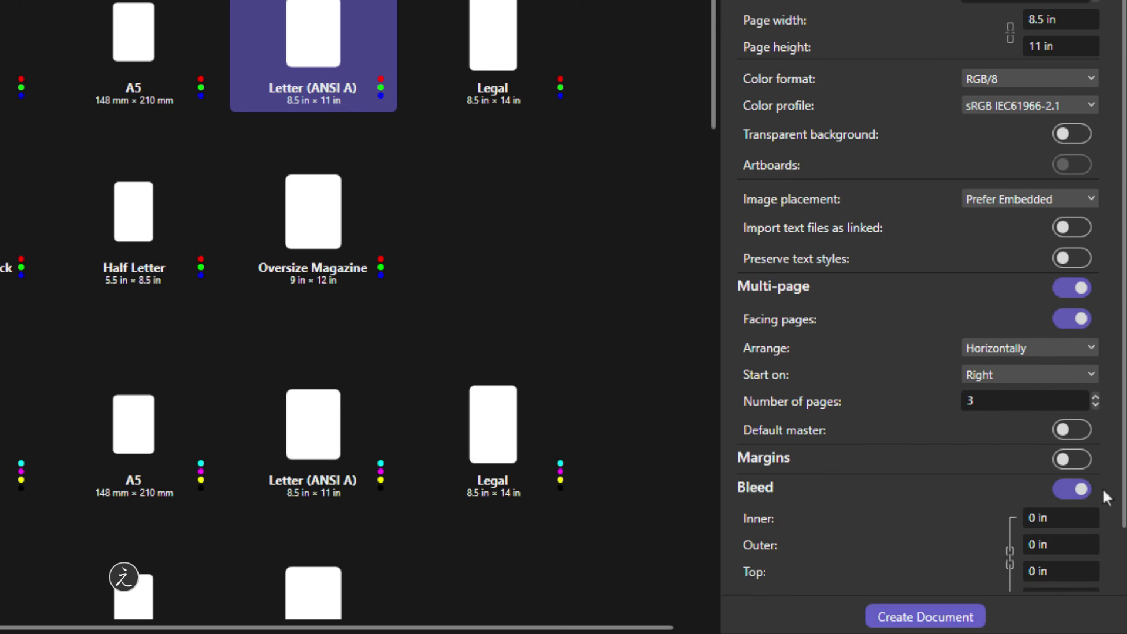
scroll(1101, 493, "down", 1)
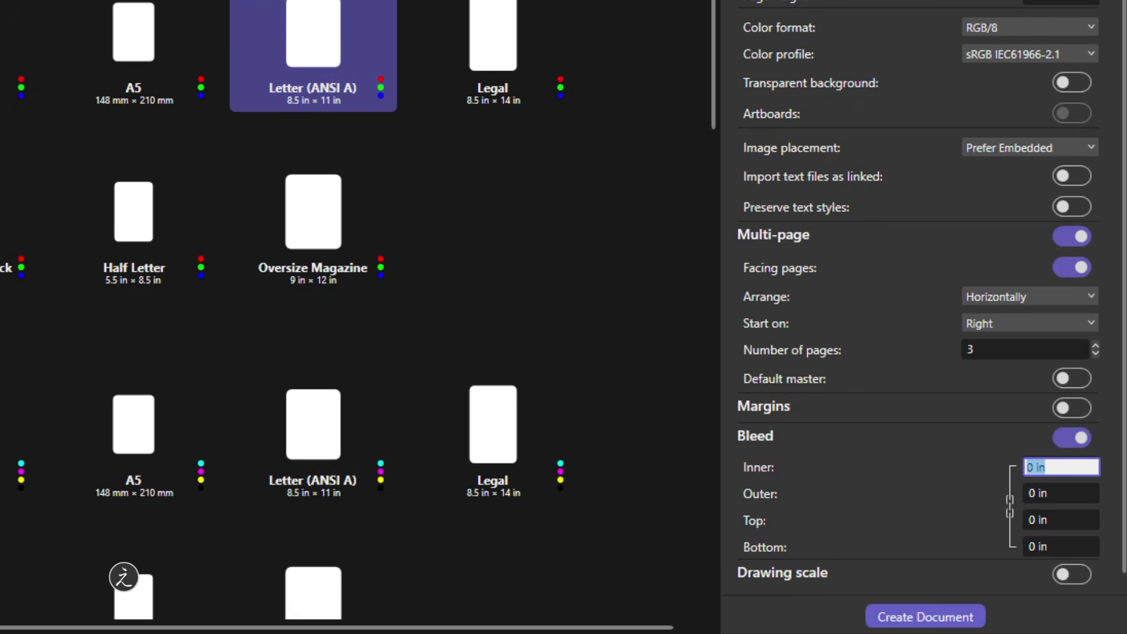
type("0.125")
key("Tab")
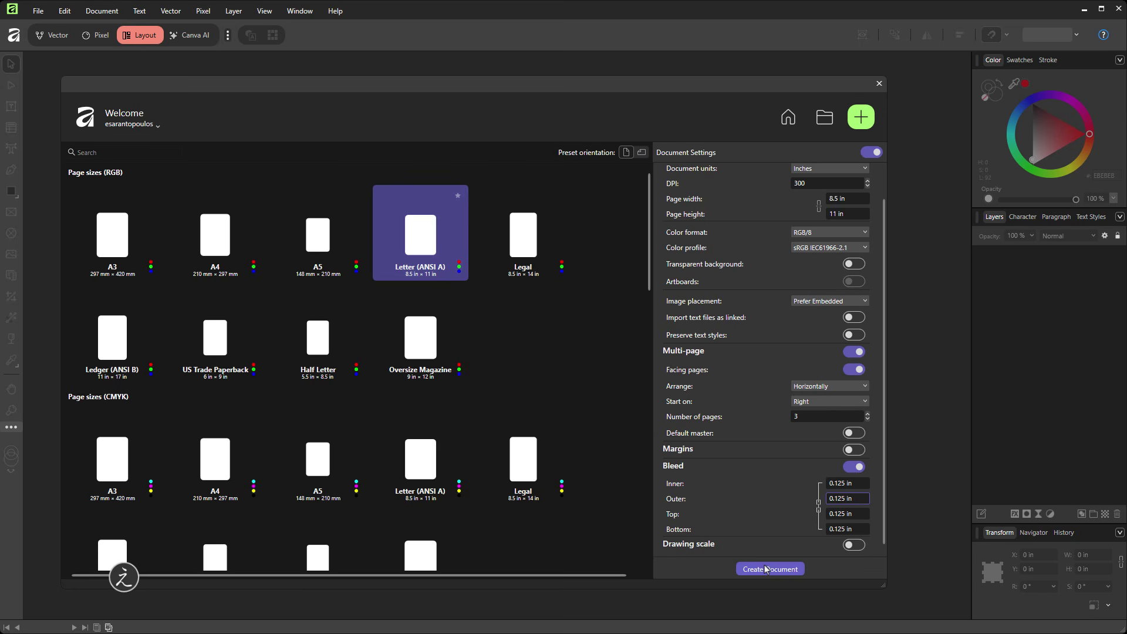
left_click(766, 569)
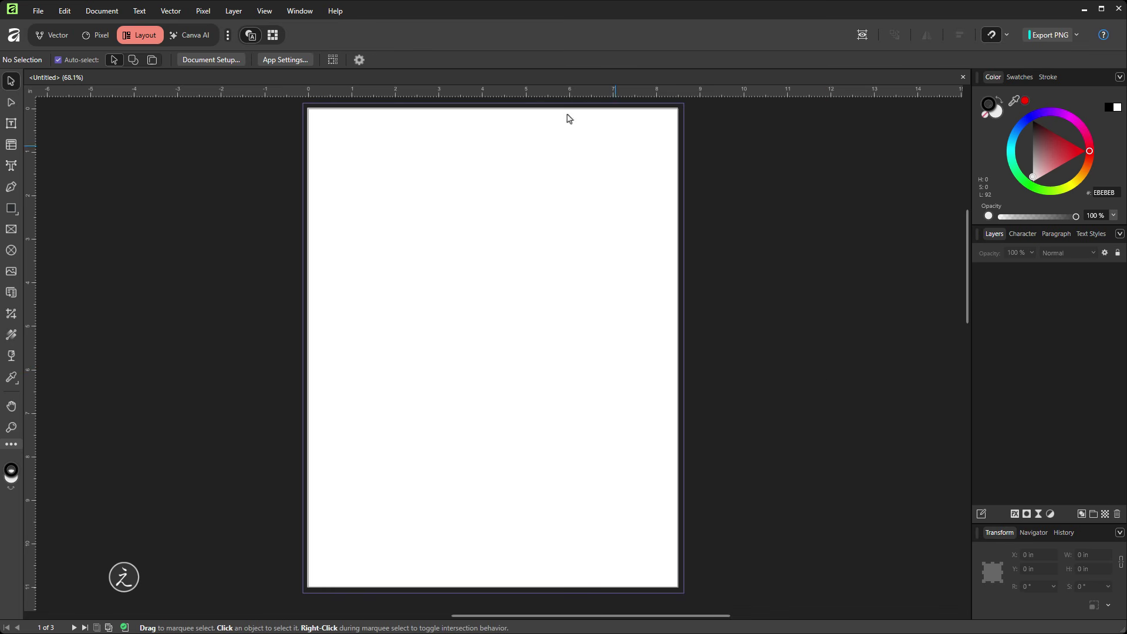
Step: Show the Pages panel for the new document
left_click(311, 14)
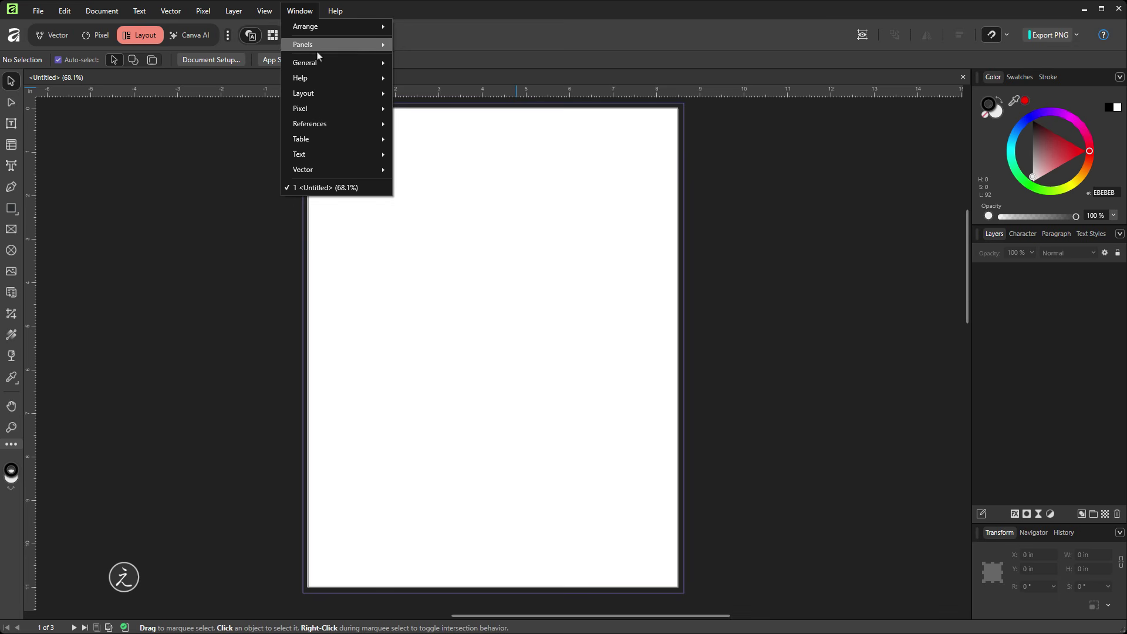
mouse_move(352, 96)
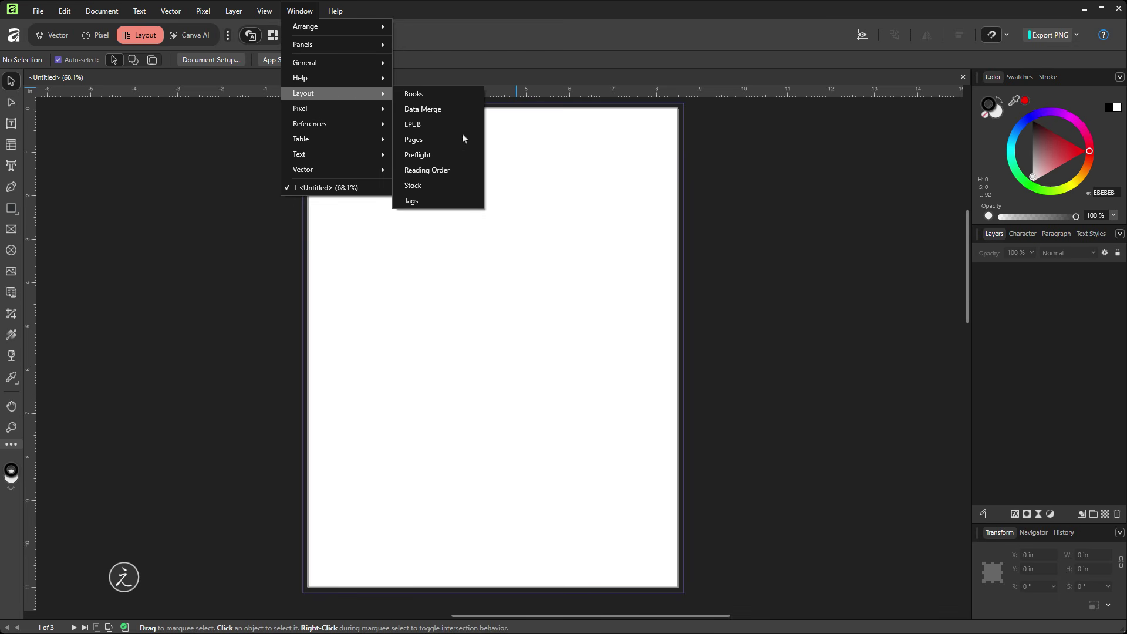
left_click(463, 138)
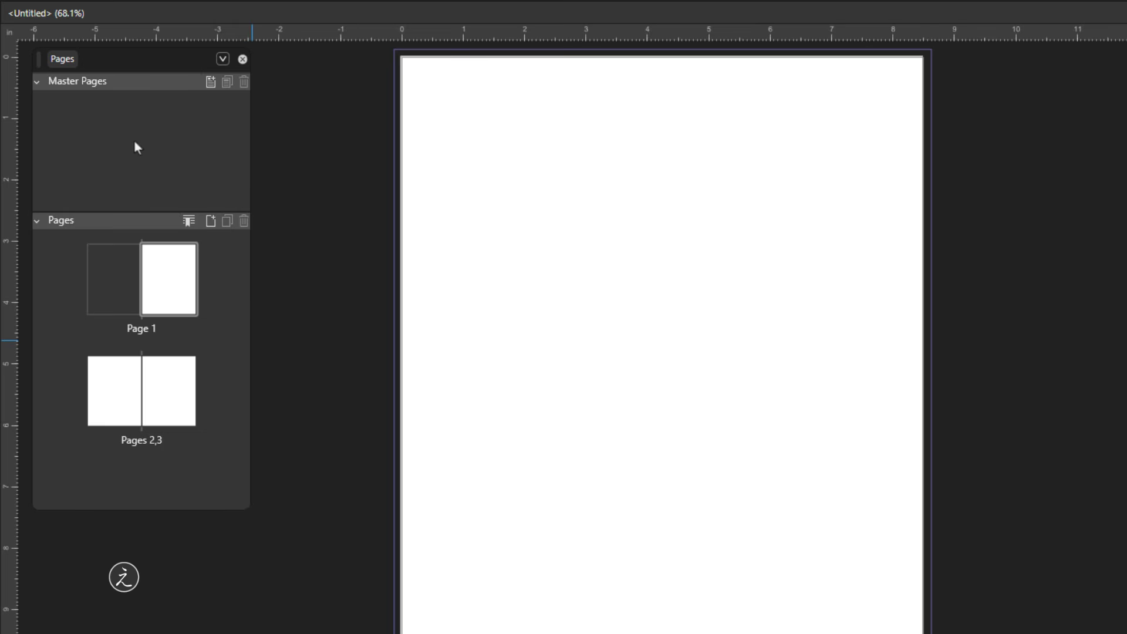
Step: Add a two-page facing Letter (ANSI A) master with the default settings and bring its spread into view
left_click(211, 84)
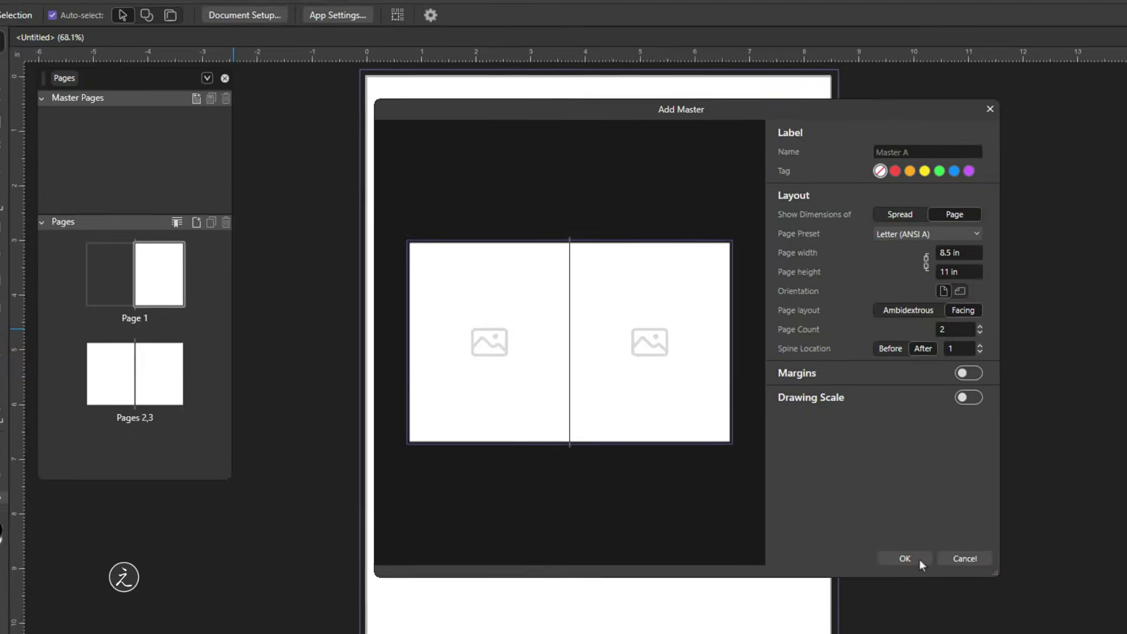
left_click(1022, 597)
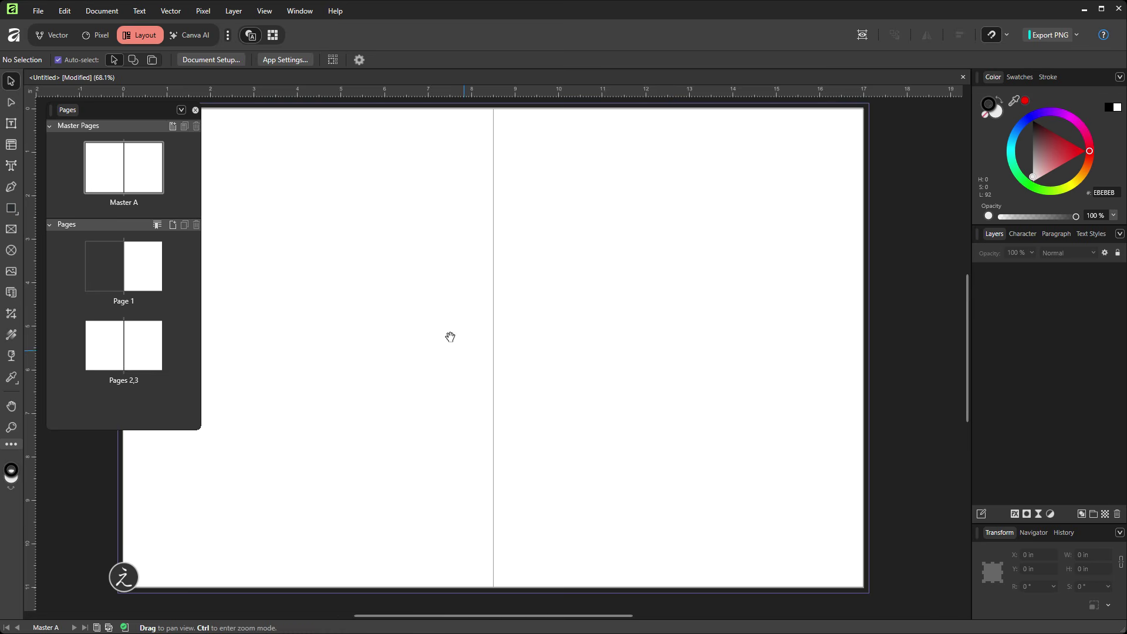
left_click_drag(450, 337, 547, 346)
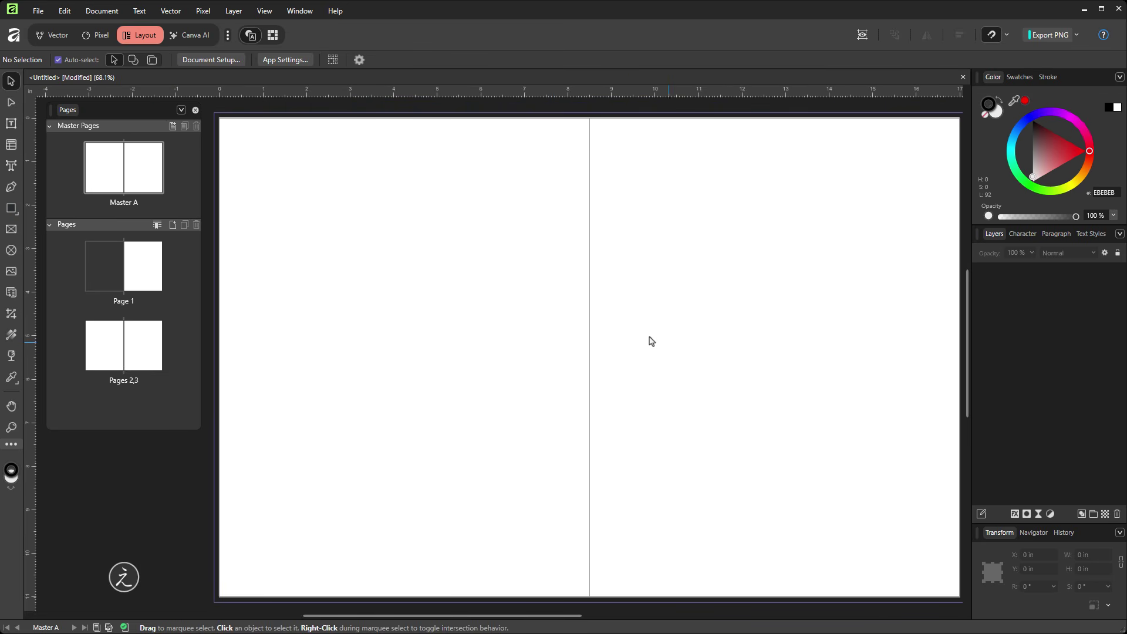
left_click(119, 171)
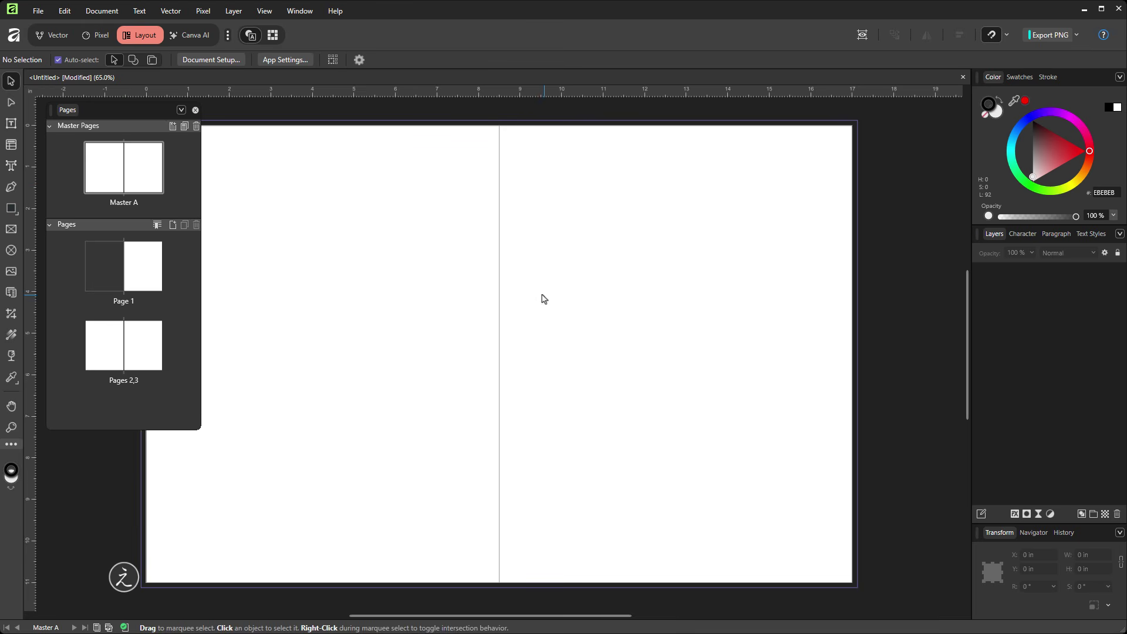
left_click_drag(497, 277, 569, 271)
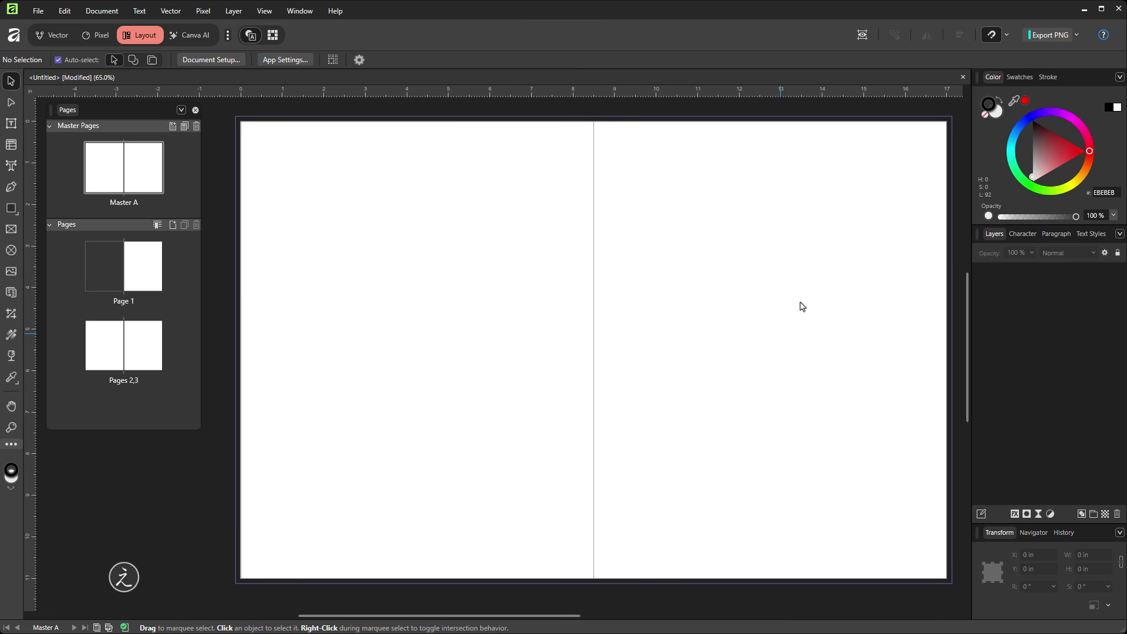
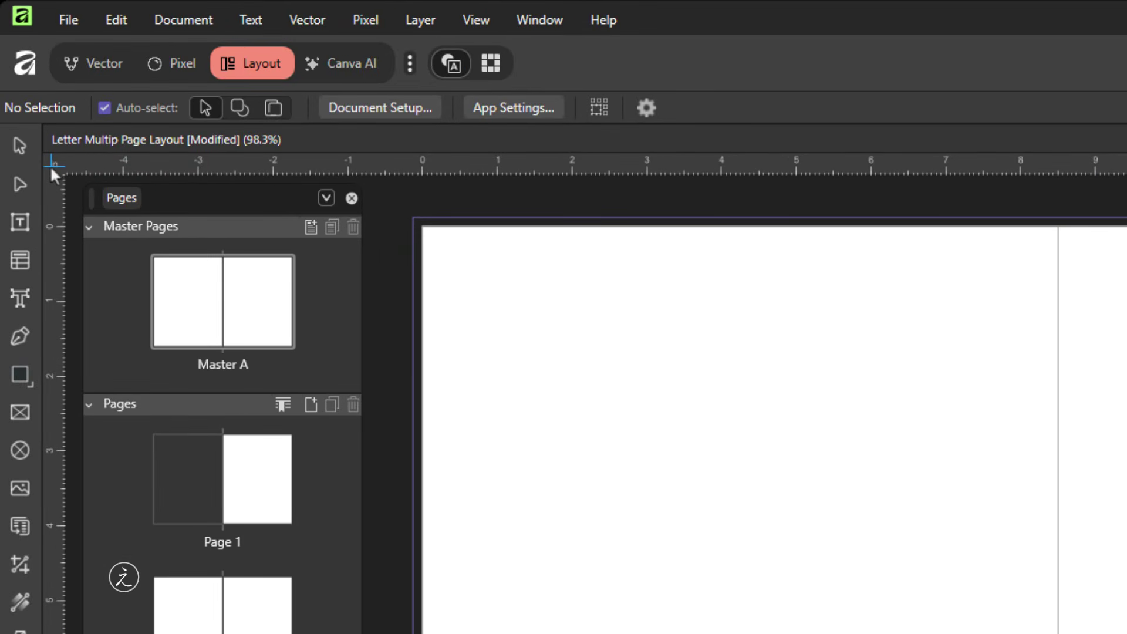
Step: Set the page units to points and open the guides settings for the Master A spread
right_click(50, 164)
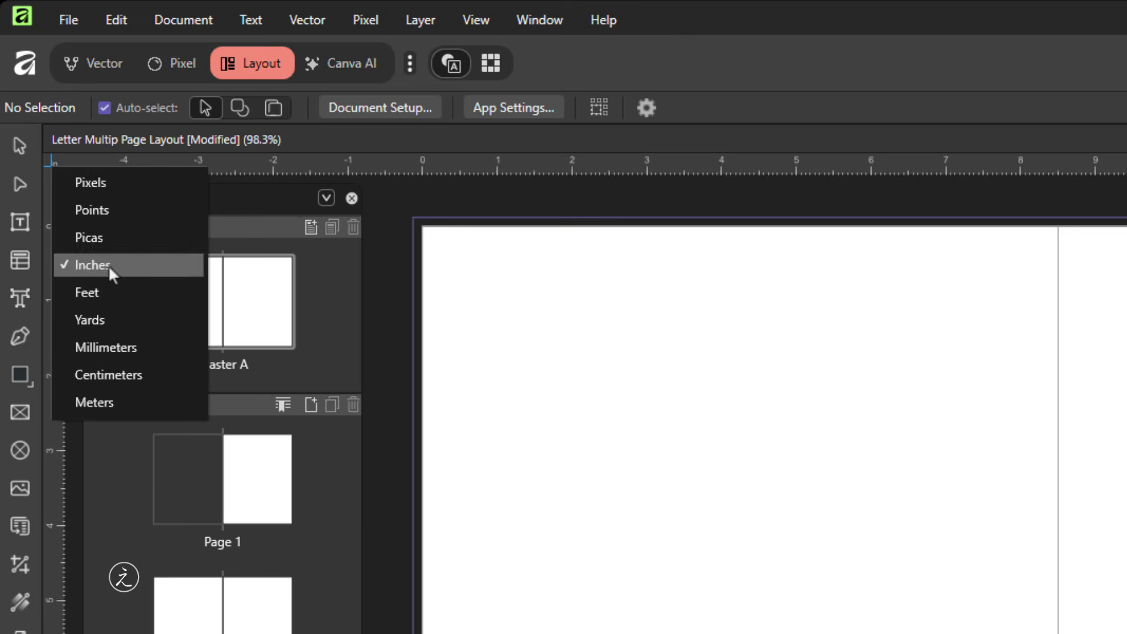
left_click(121, 211)
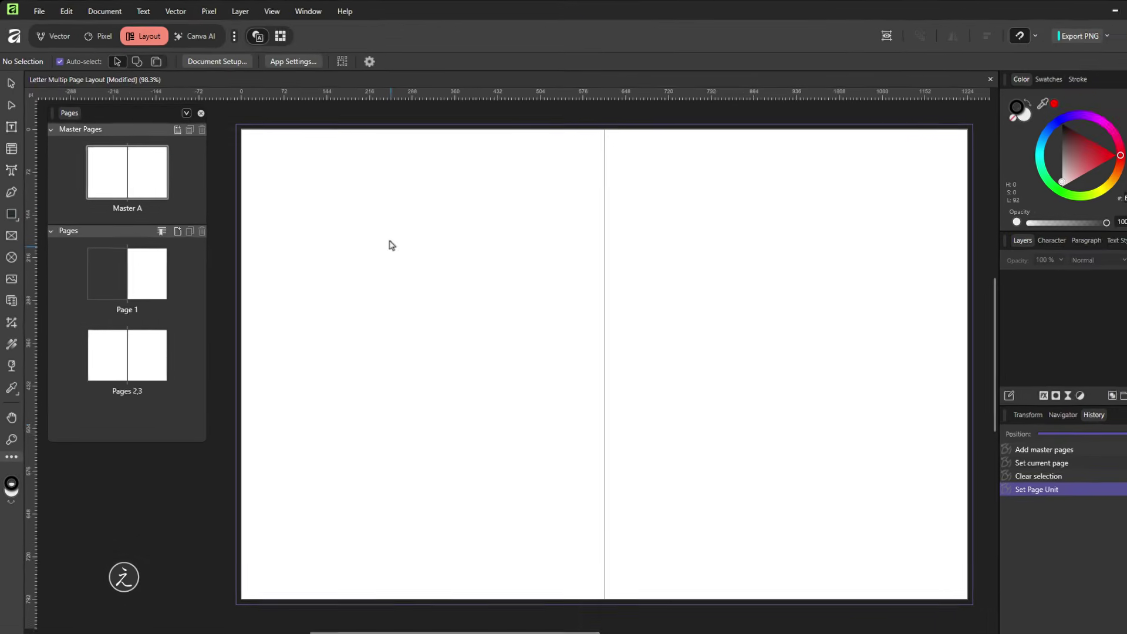
left_click(419, 17)
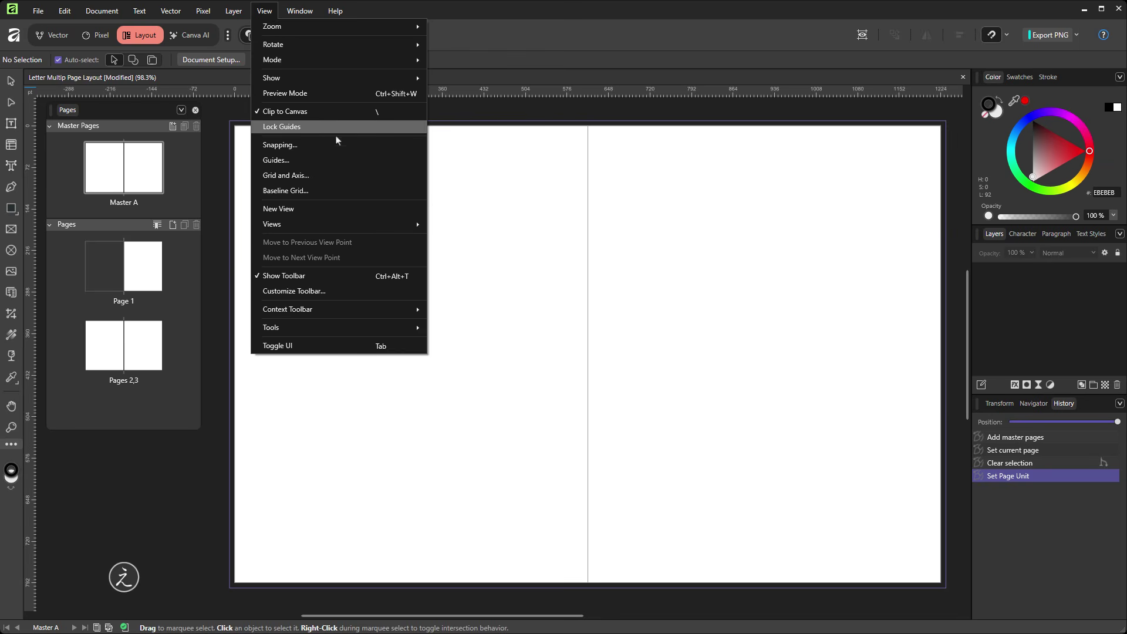
left_click(357, 160)
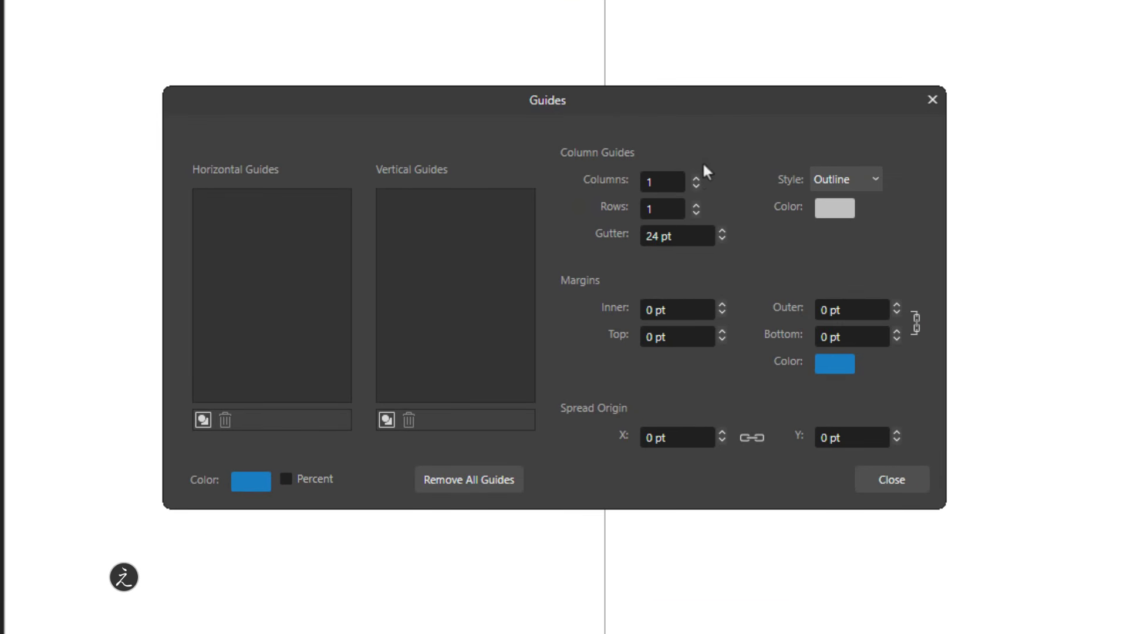
Step: Set the number of column guides on the master spread to 10
left_click(697, 178)
left_click(697, 178)
left_click(697, 178)
left_click(697, 178)
left_click(697, 179)
left_click(697, 178)
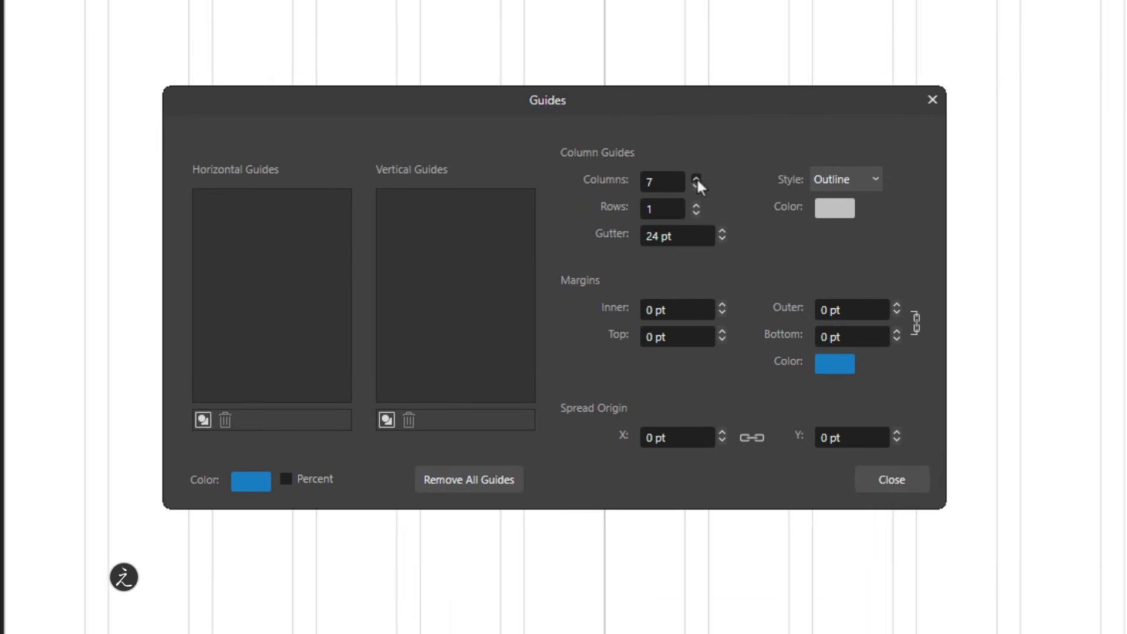
left_click(697, 179)
left_click(697, 178)
left_click(697, 178)
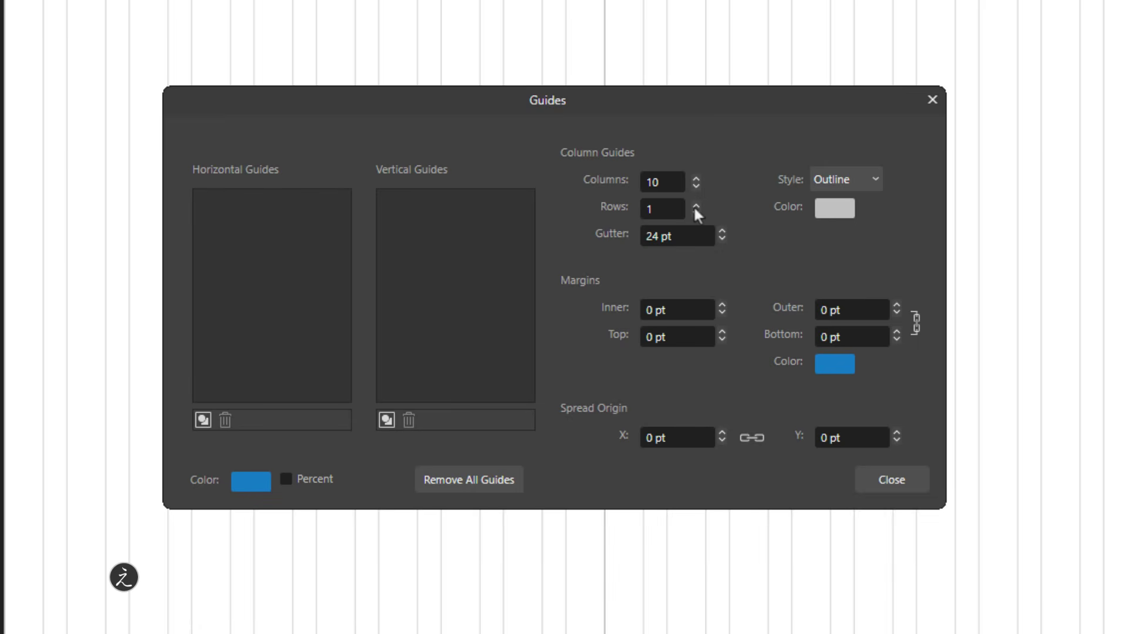
Step: Set the number of guide rows on the master spread to 13
left_click(696, 206)
left_click(697, 206)
left_click(696, 207)
left_click(697, 207)
left_click(697, 207)
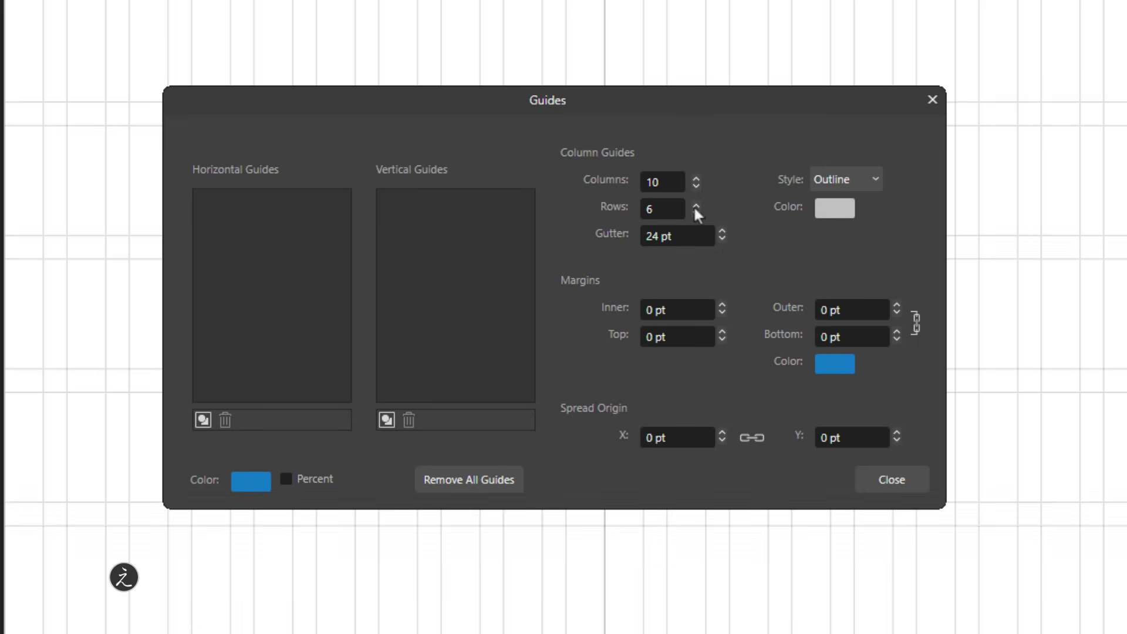
left_click(697, 207)
left_click(697, 207)
left_click(696, 207)
left_click(696, 207)
left_click(696, 206)
left_click(697, 207)
left_click(697, 207)
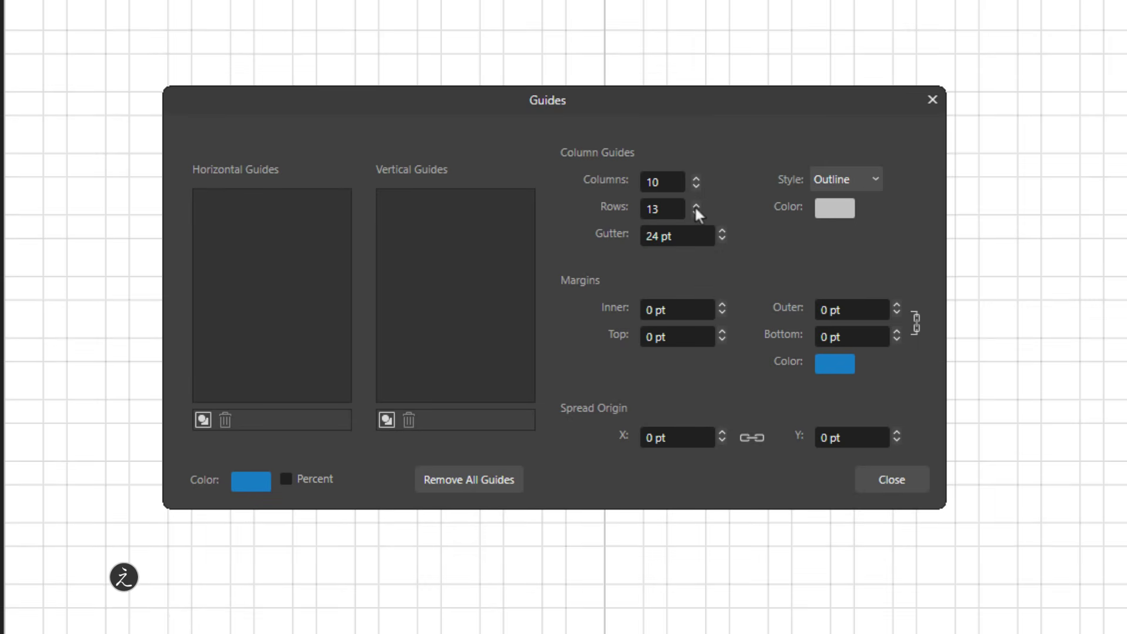
Step: Try the Filled style for the column guides and restore the Outline style
left_click(875, 185)
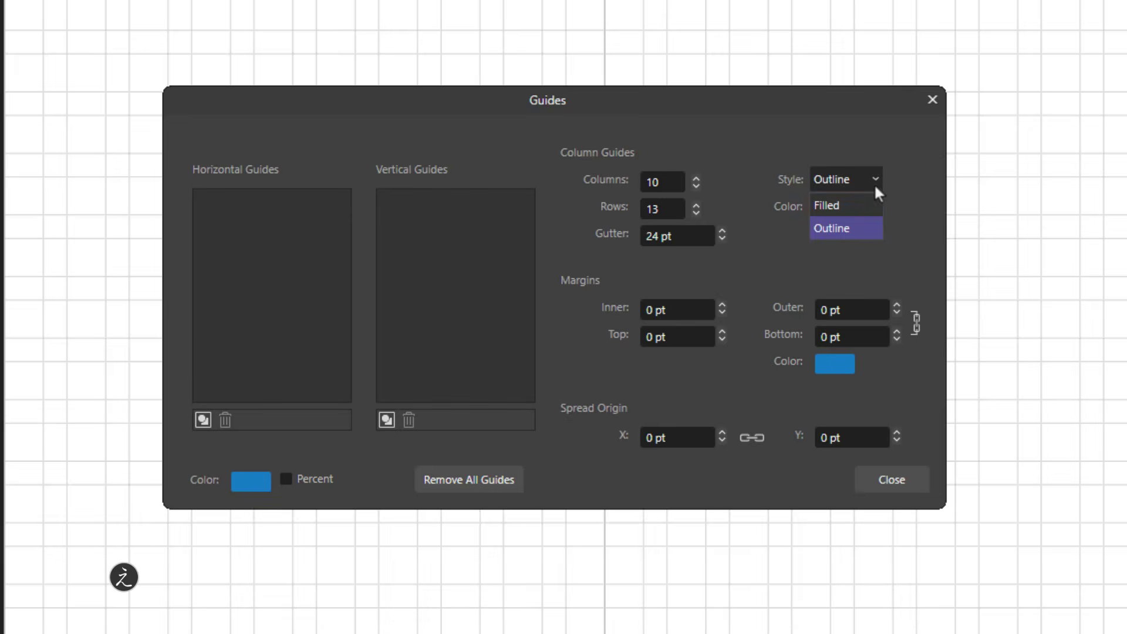
left_click(865, 203)
left_click(873, 180)
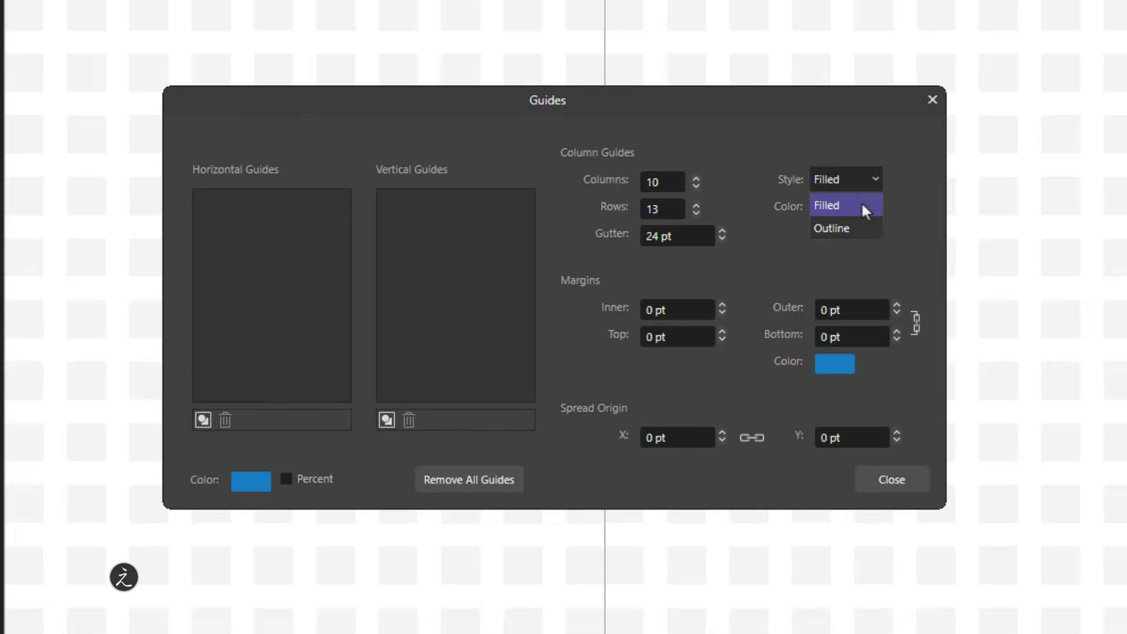
left_click(861, 232)
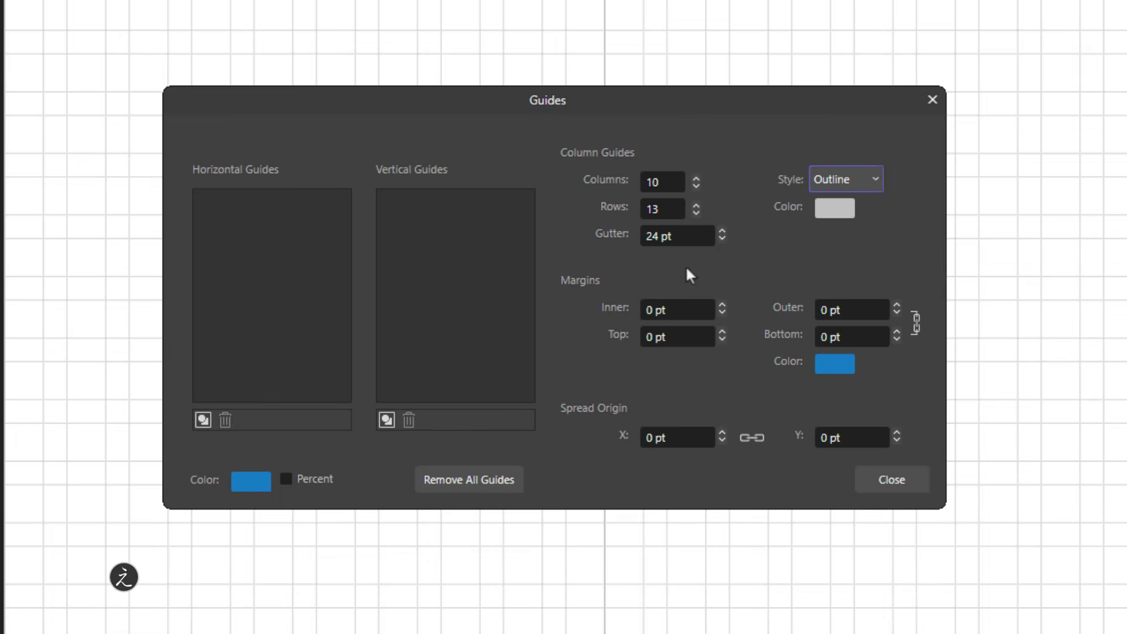
Step: Set the gutter between the column and row guides to 13 pt
left_click(681, 236)
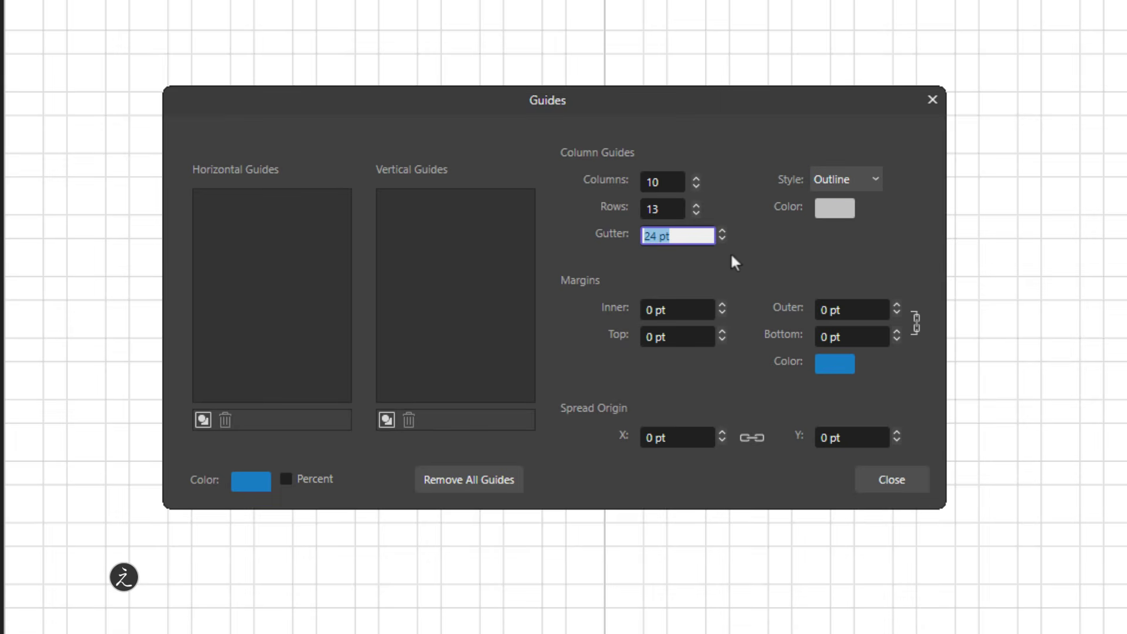
type("13")
key("Tab")
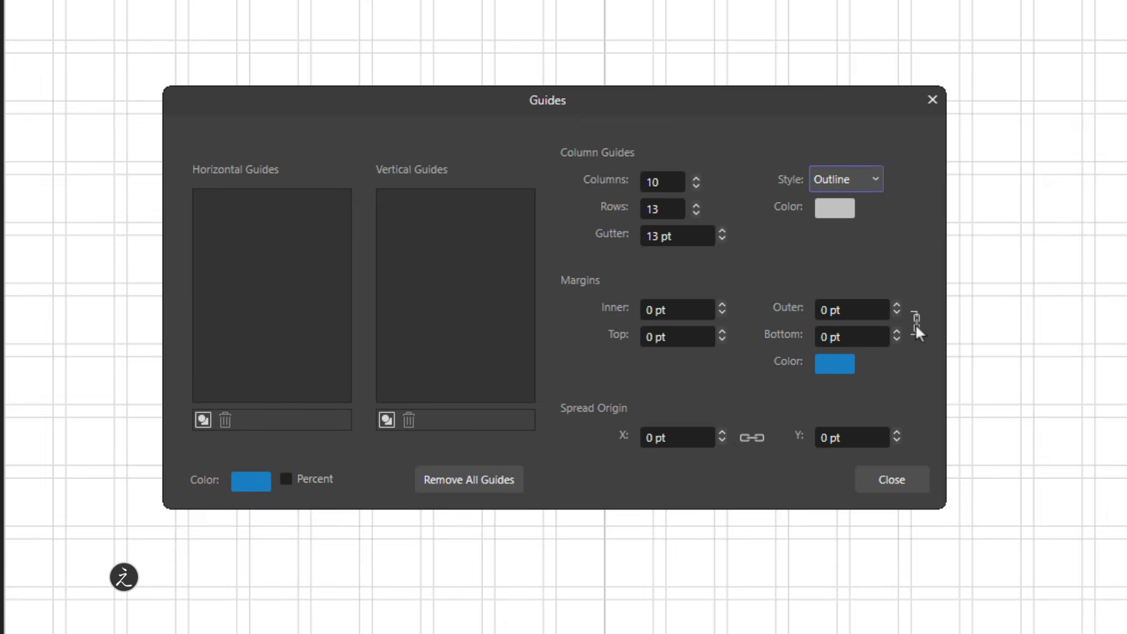
Step: Set the master spread's margins to 49 pt inner, 49 pt top, 80 pt outer and 80 pt bottom
left_click(675, 311)
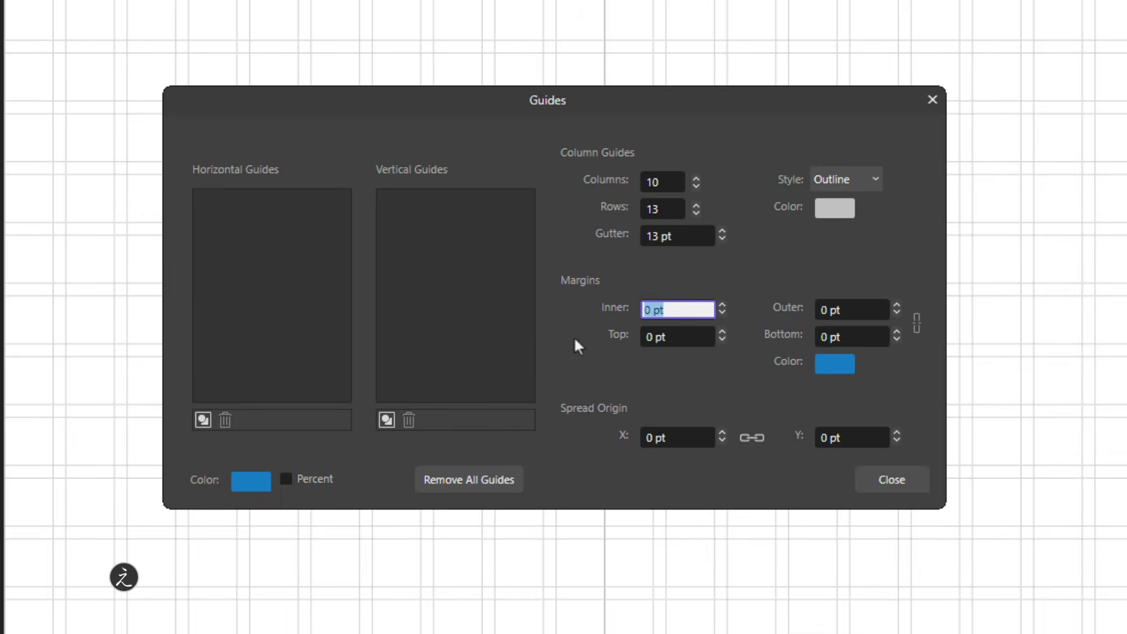
type("49")
key("Tab")
type("49")
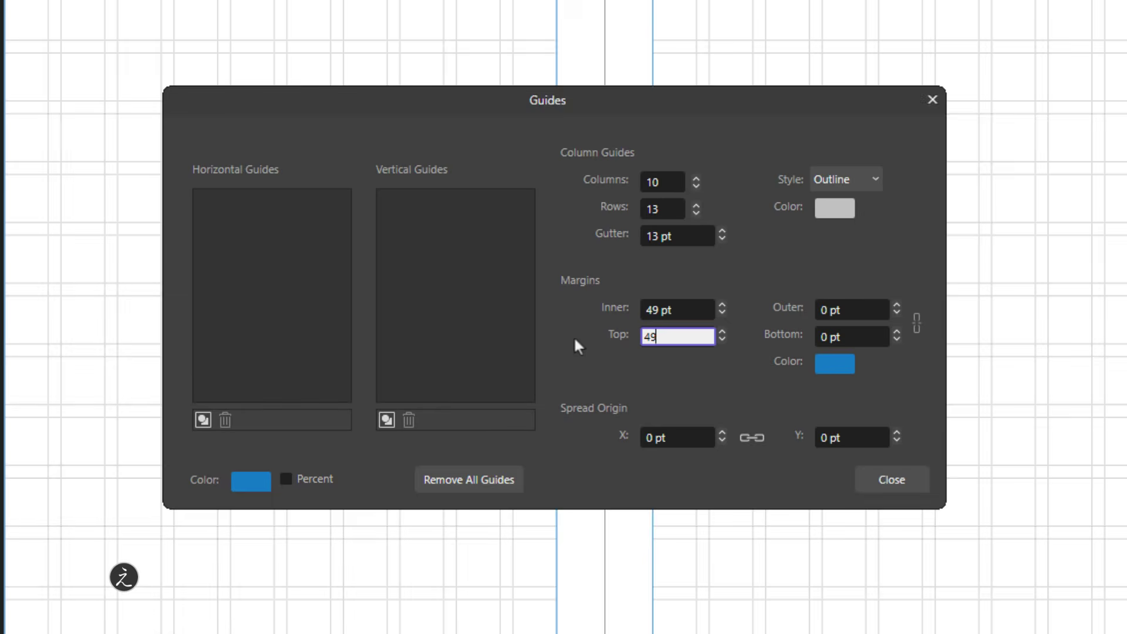
key("Tab")
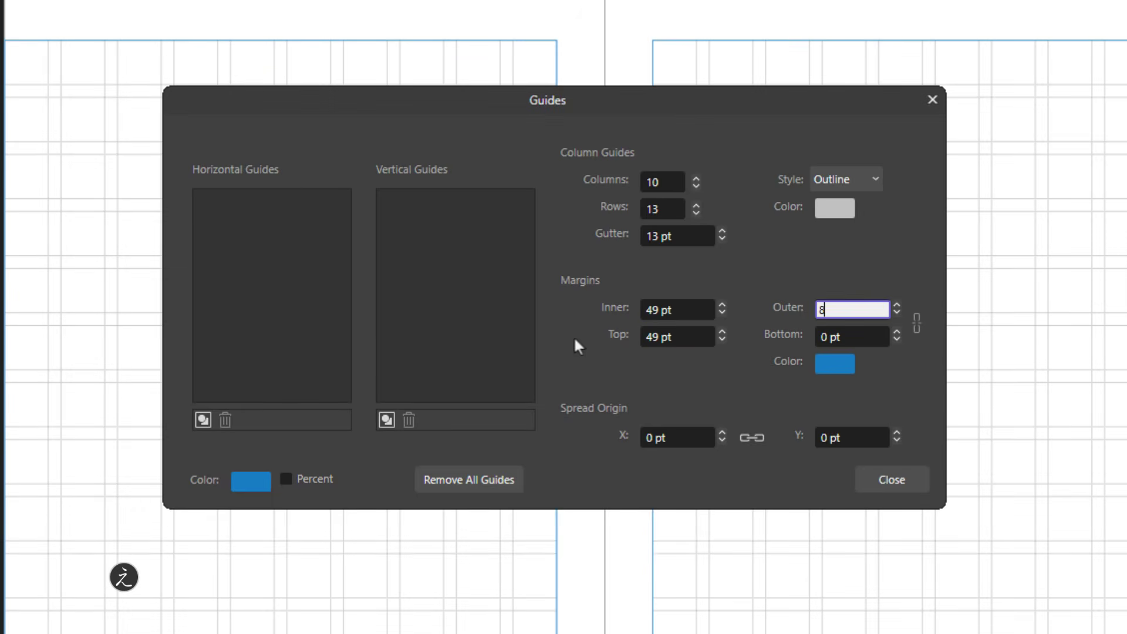
type("80")
key("Tab")
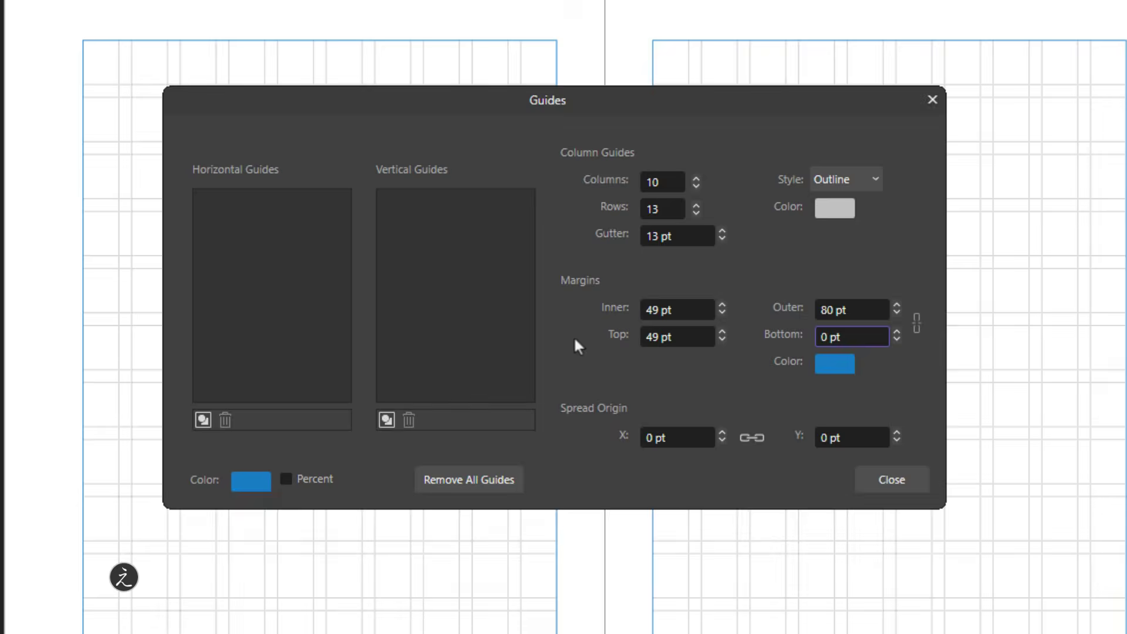
type("80")
key("Tab")
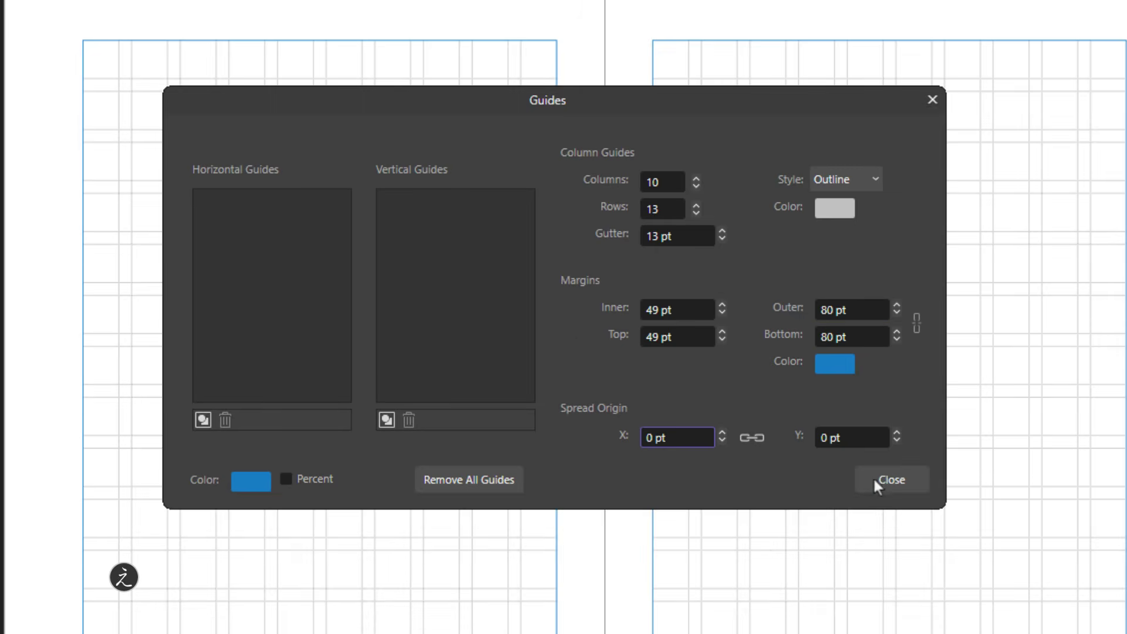
left_click(915, 478)
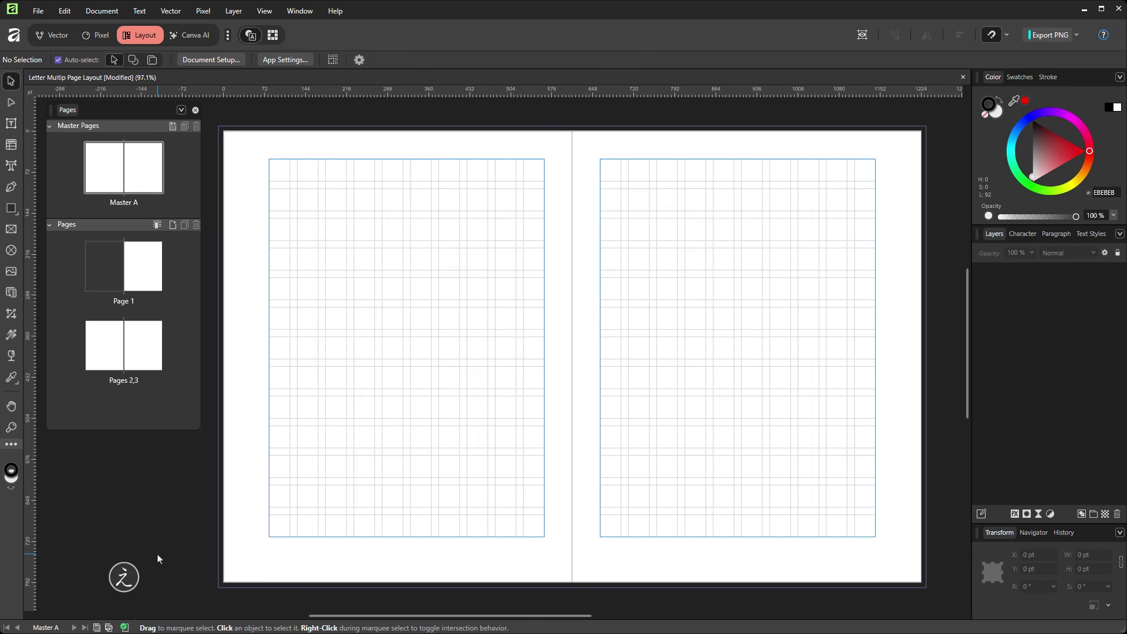
Step: Enable the document's baseline grid and position it relative to the Top Margin
left_click(264, 11)
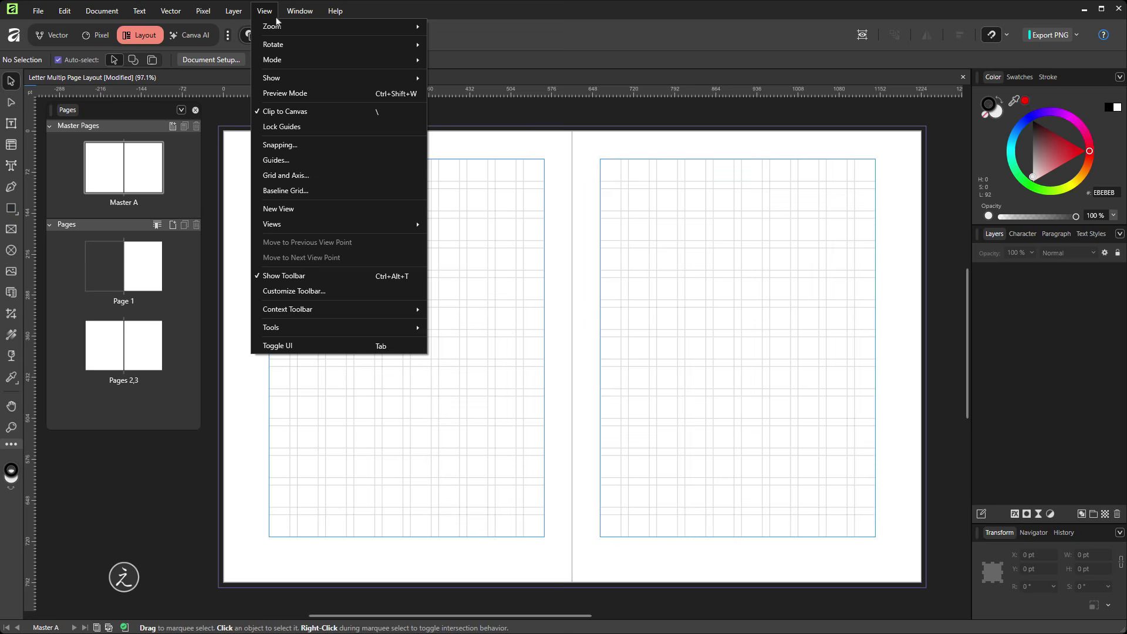
left_click(358, 192)
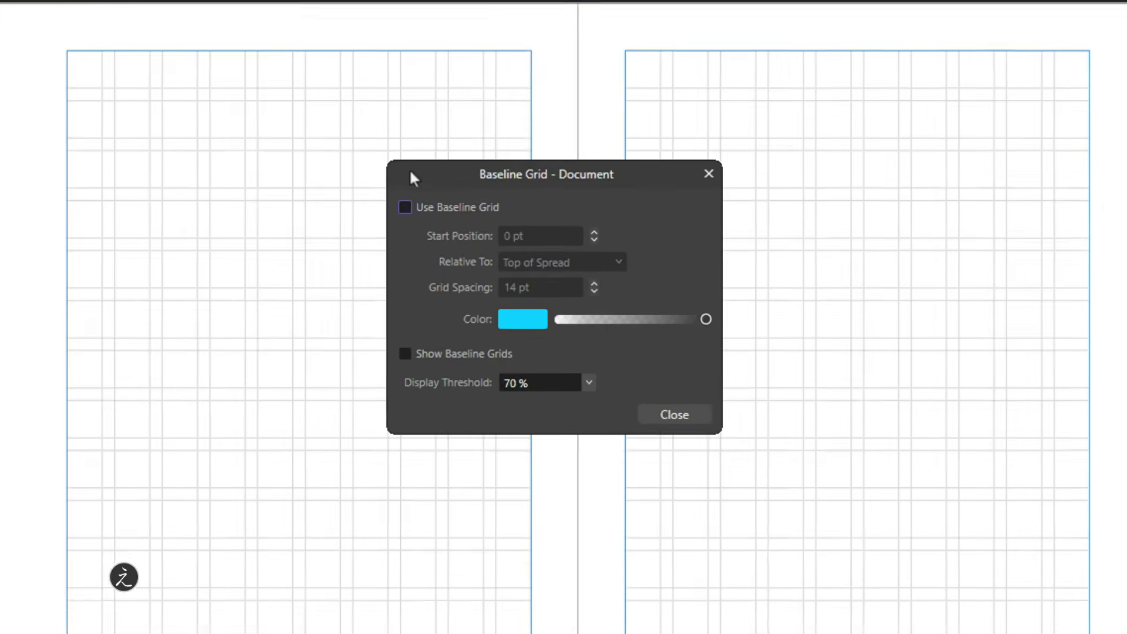
left_click(405, 208)
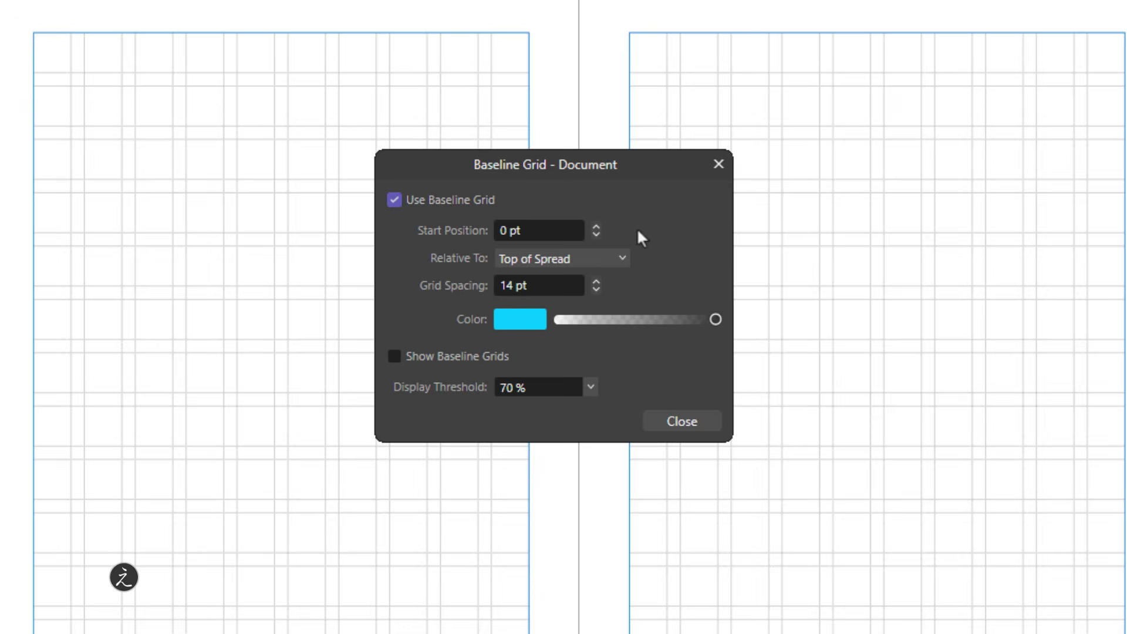
left_click(614, 260)
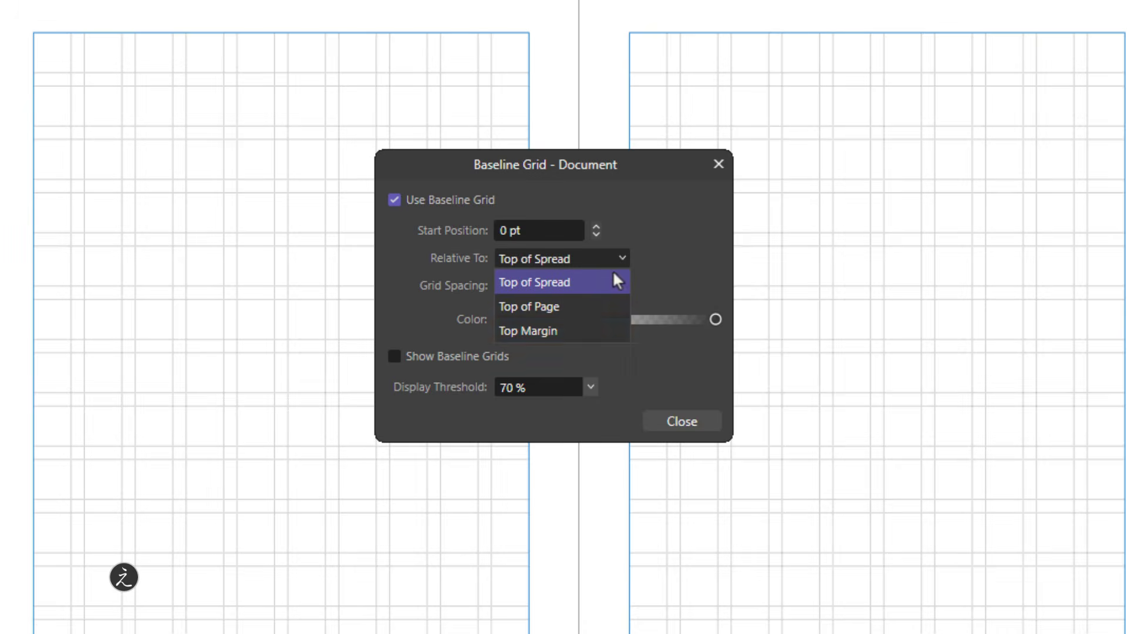
left_click(582, 332)
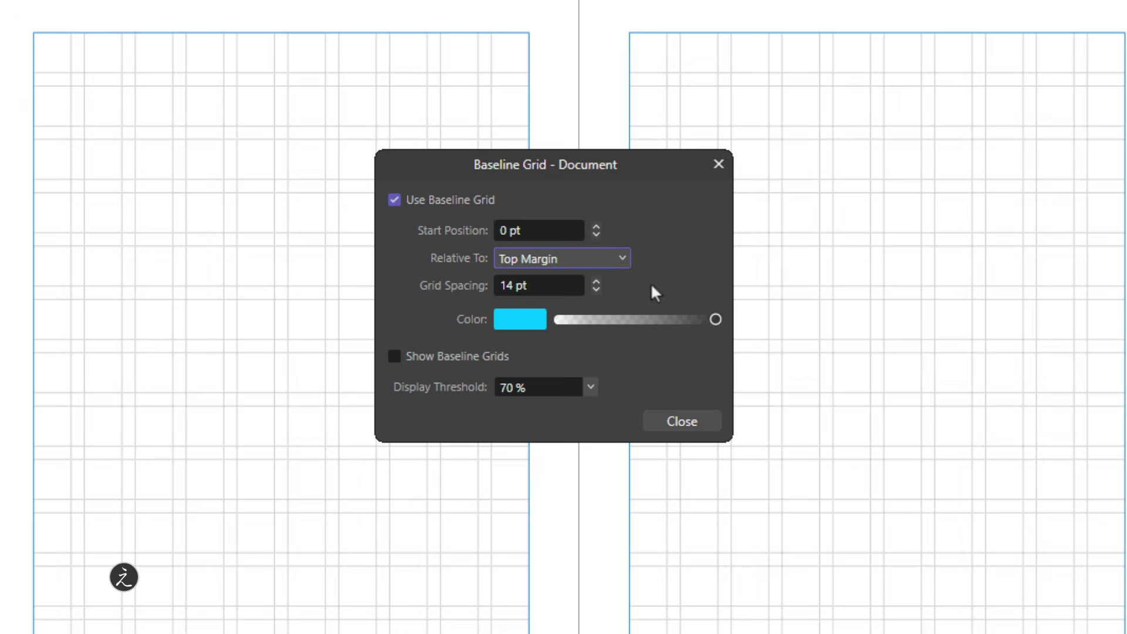
Step: Set the baseline grid spacing to 13 pt and show the baseline grids
left_click(555, 286)
type("13")
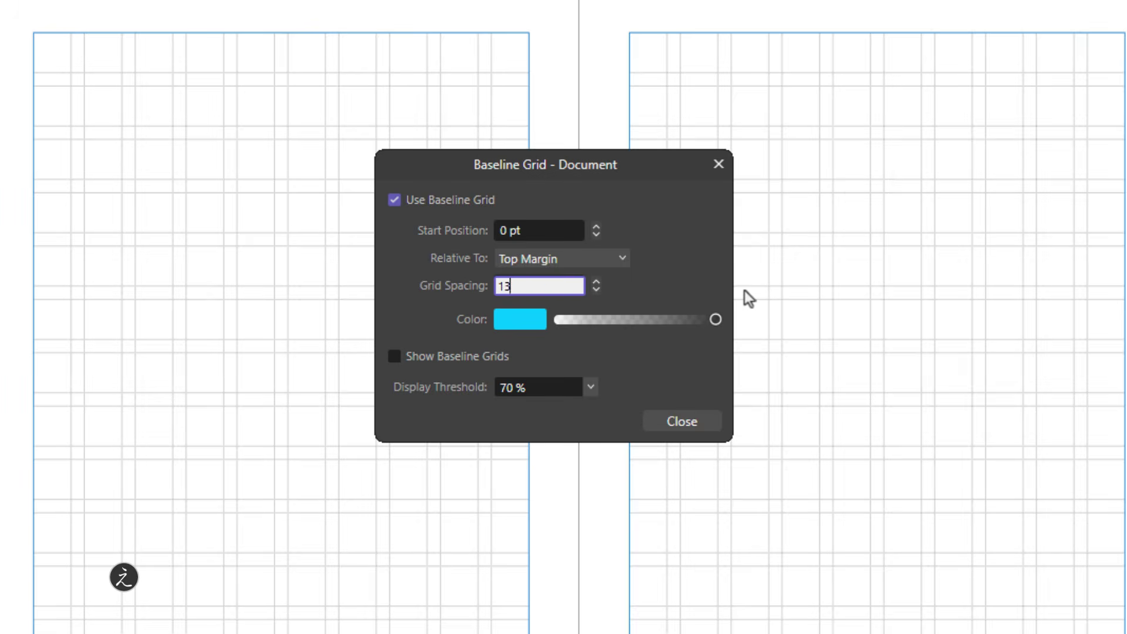
key("Return")
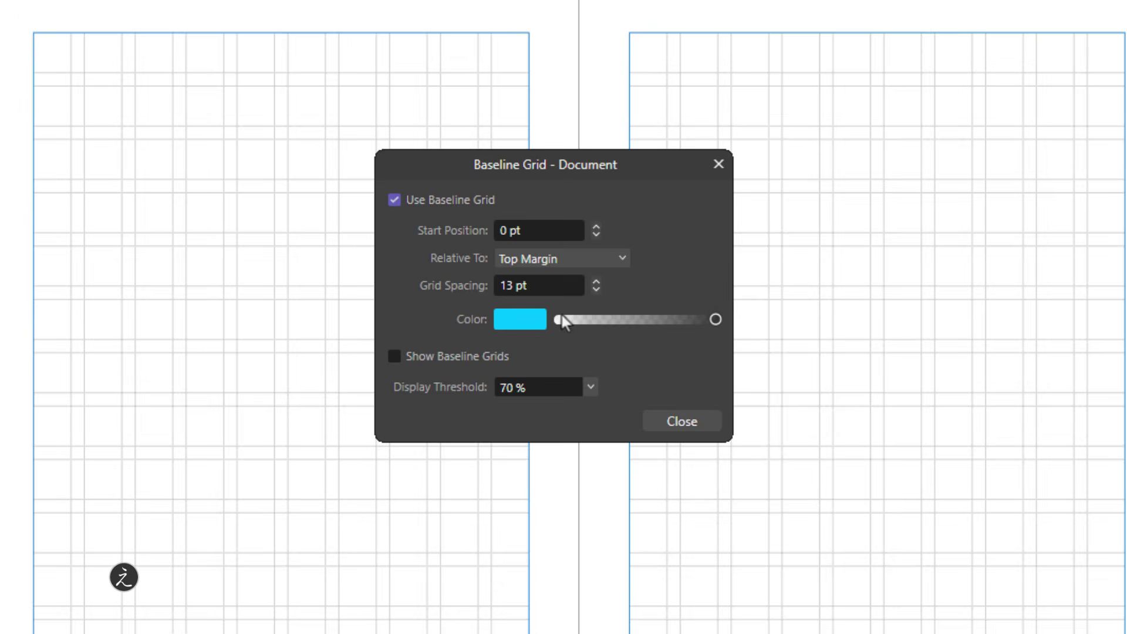
left_click(394, 358)
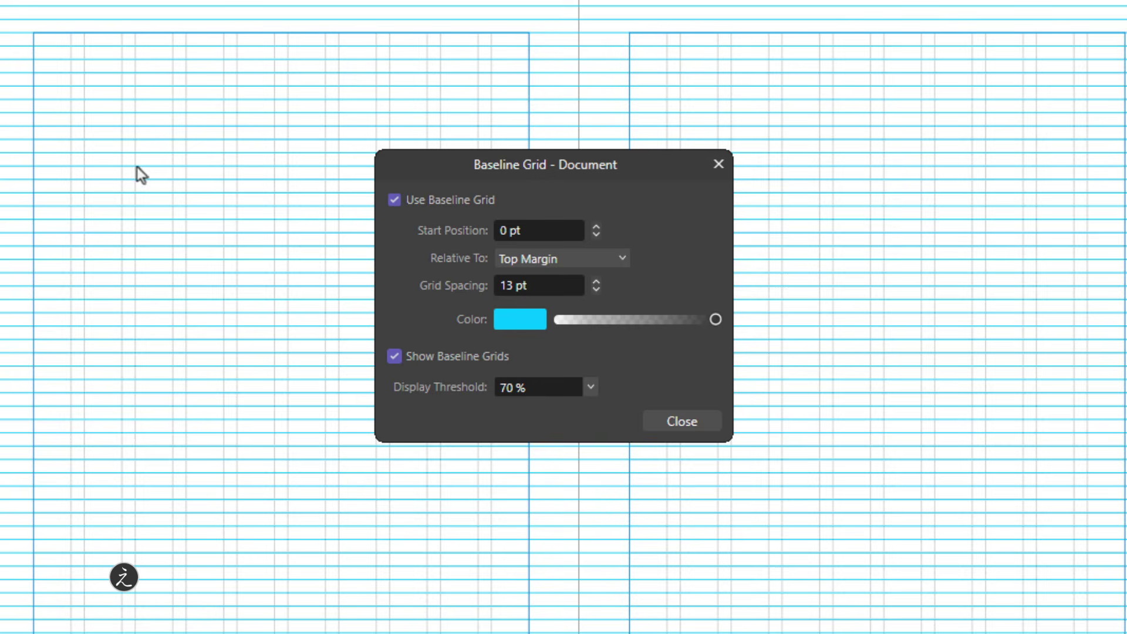
Step: Recolor the baseline grid with the mid-gray swatch and lower its opacity
left_click(517, 326)
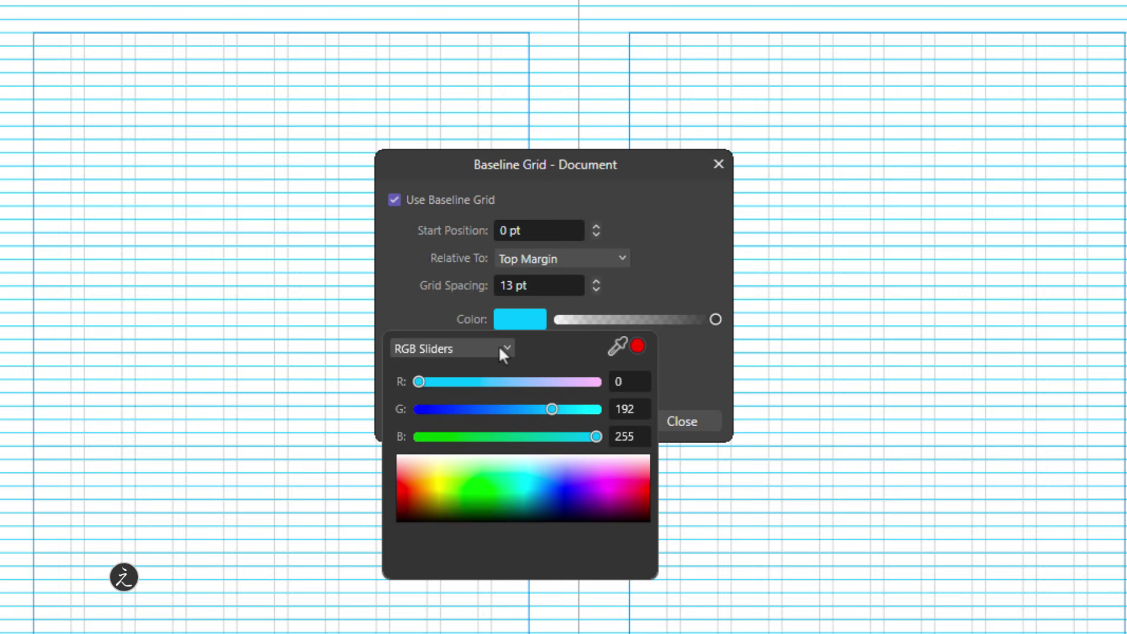
left_click(506, 349)
left_click(476, 398)
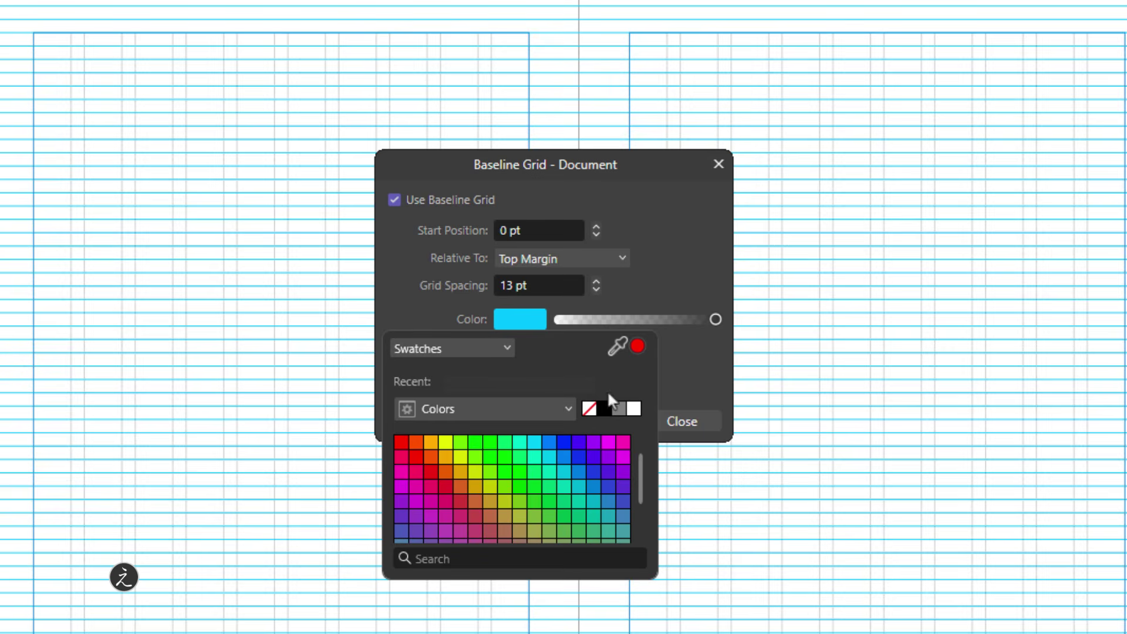
left_click(618, 408)
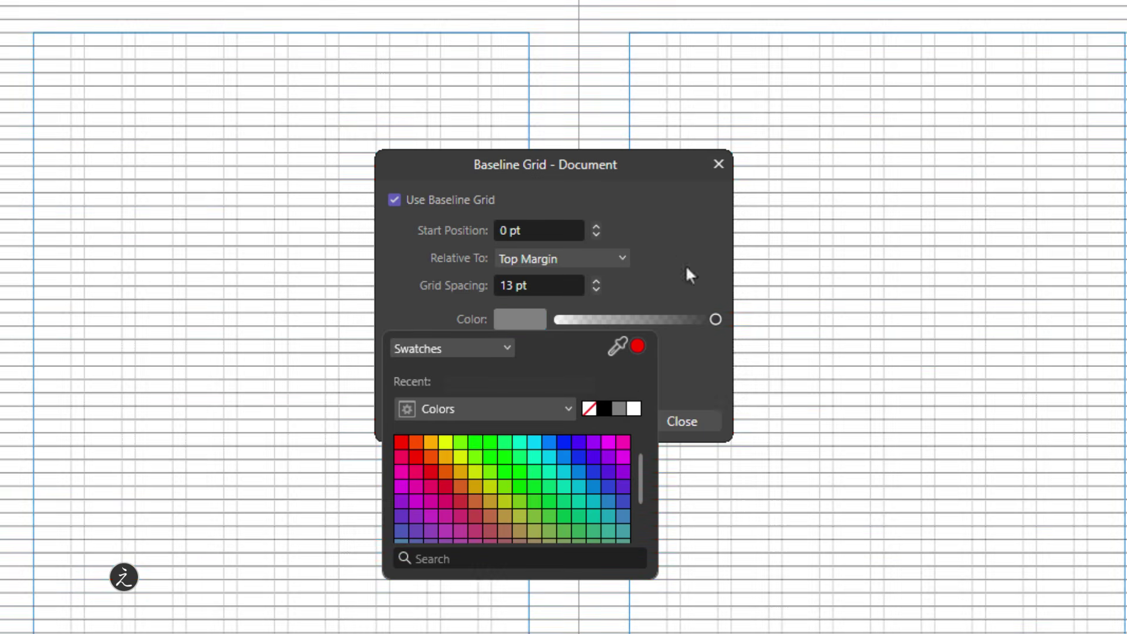
left_click_drag(713, 318, 605, 334)
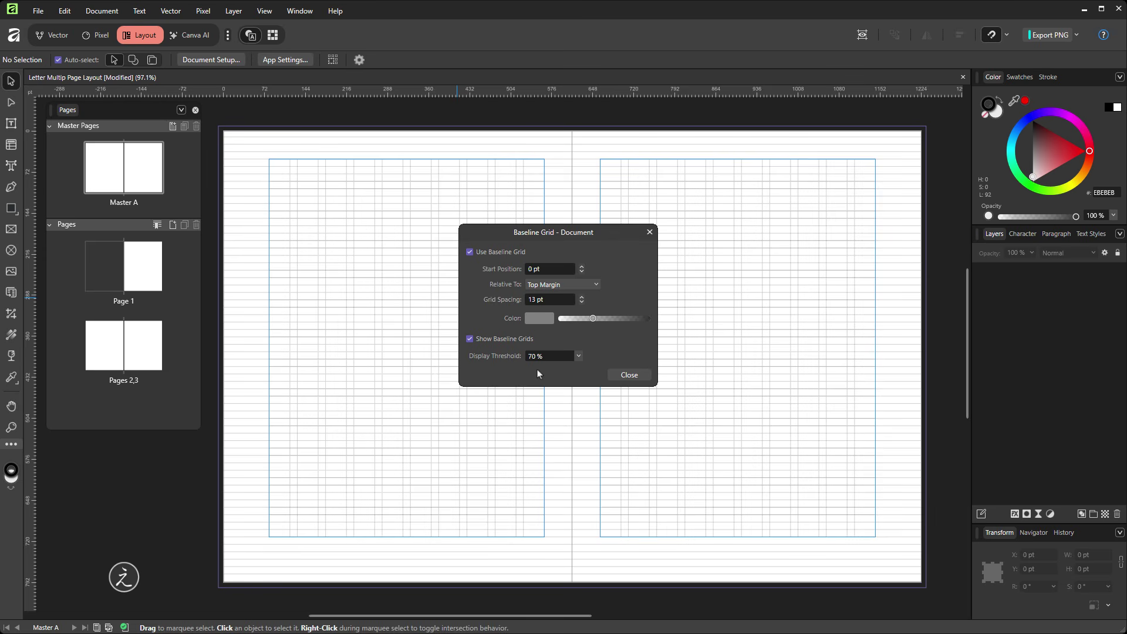
Step: Set the baseline grid's display threshold to 20%
left_click(12, 426)
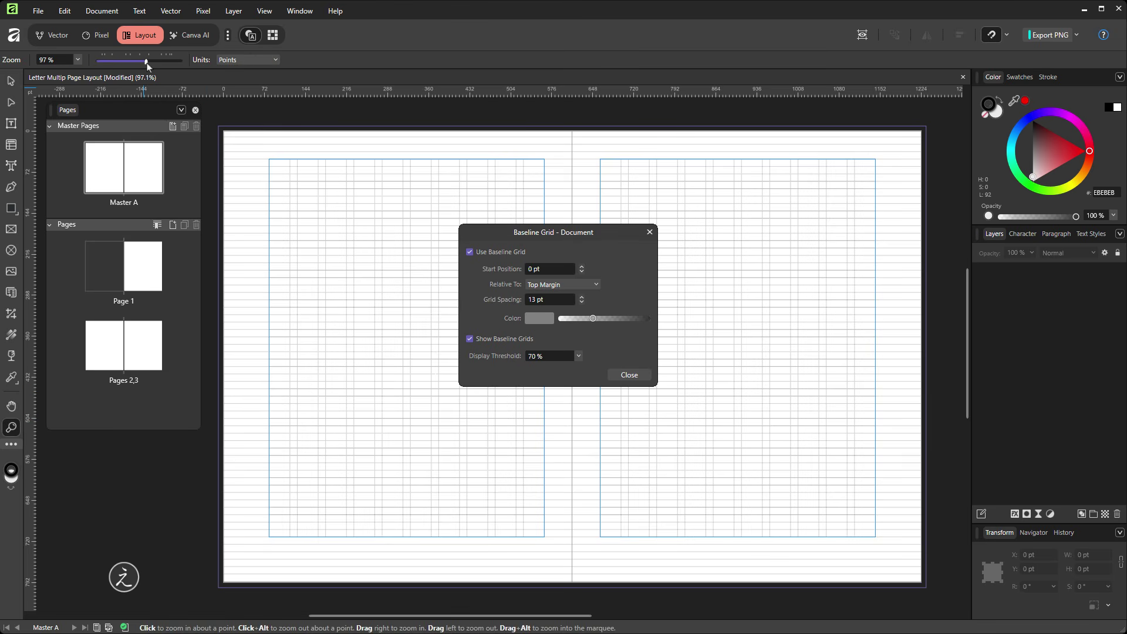
mouse_move(147, 65)
left_mouse_down()
mouse_move(116, 66)
mouse_move(143, 66)
left_mouse_up()
left_click(564, 357)
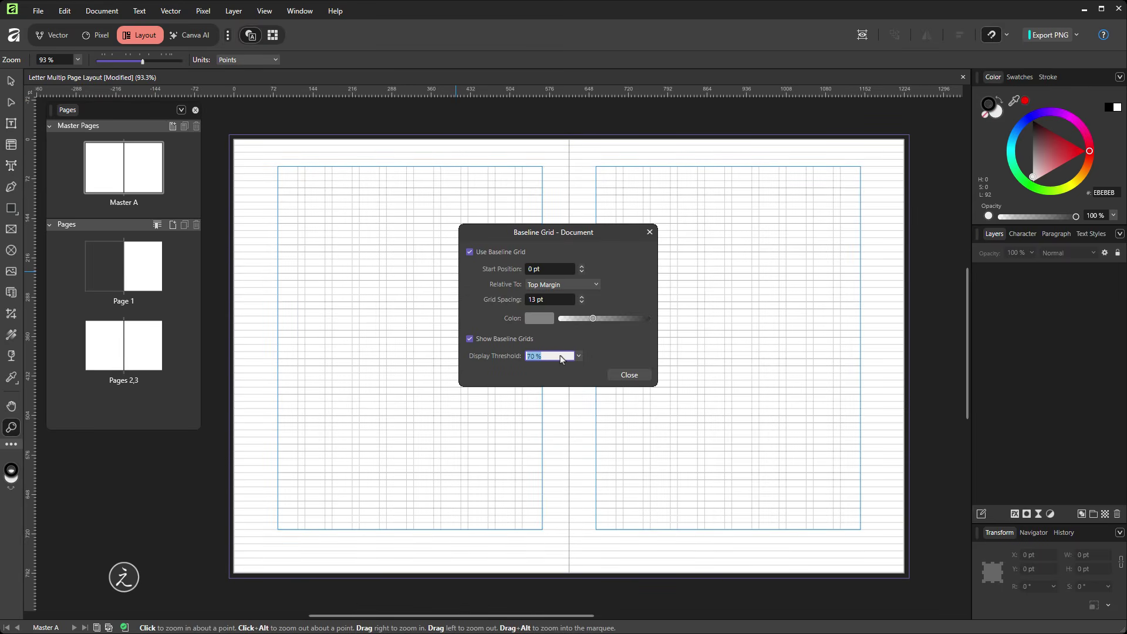
type("20")
key("Tab")
left_click(626, 377)
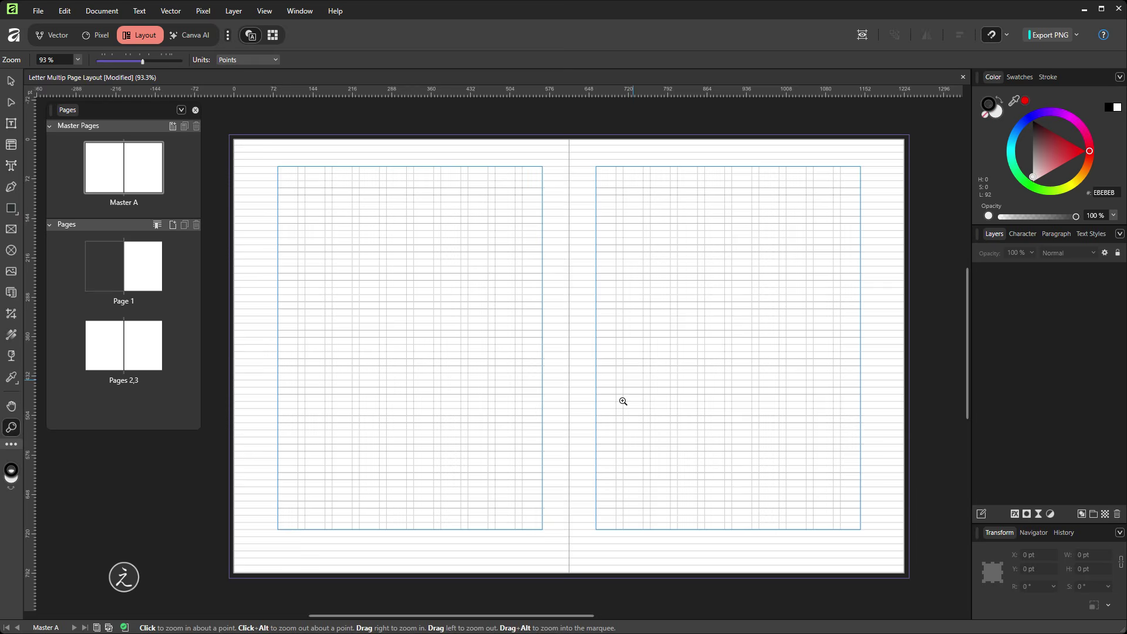
Step: Toggle Preview Mode on and off to compare the master spread with and without its guides and grids
left_click(175, 518)
key("v")
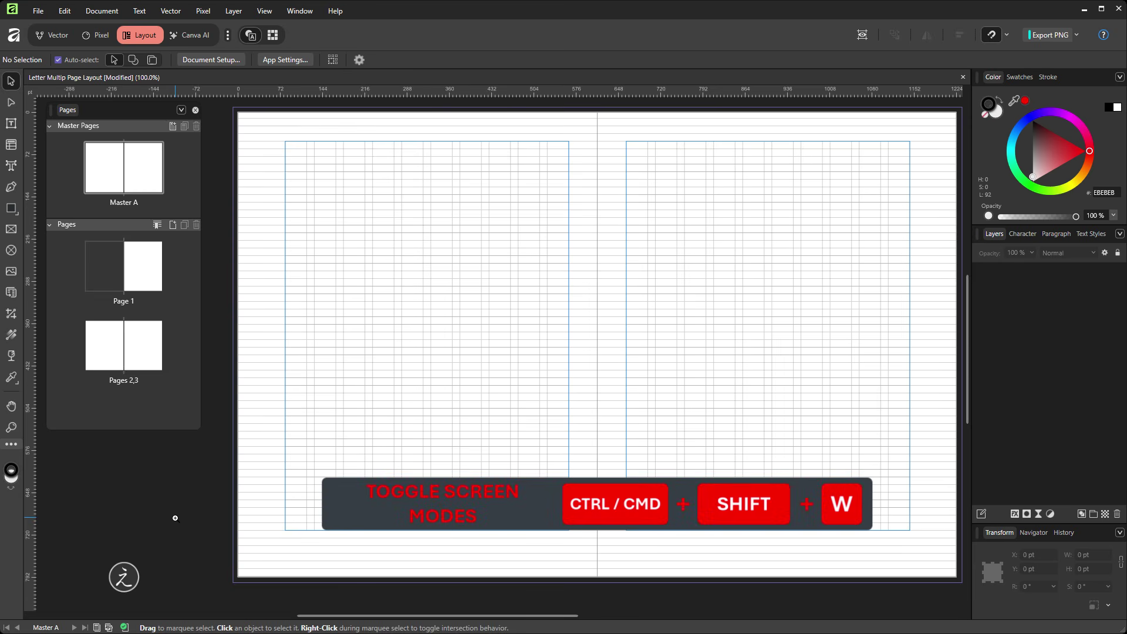
key("ctrl+shift+w")
key("ctrl+shift+w")
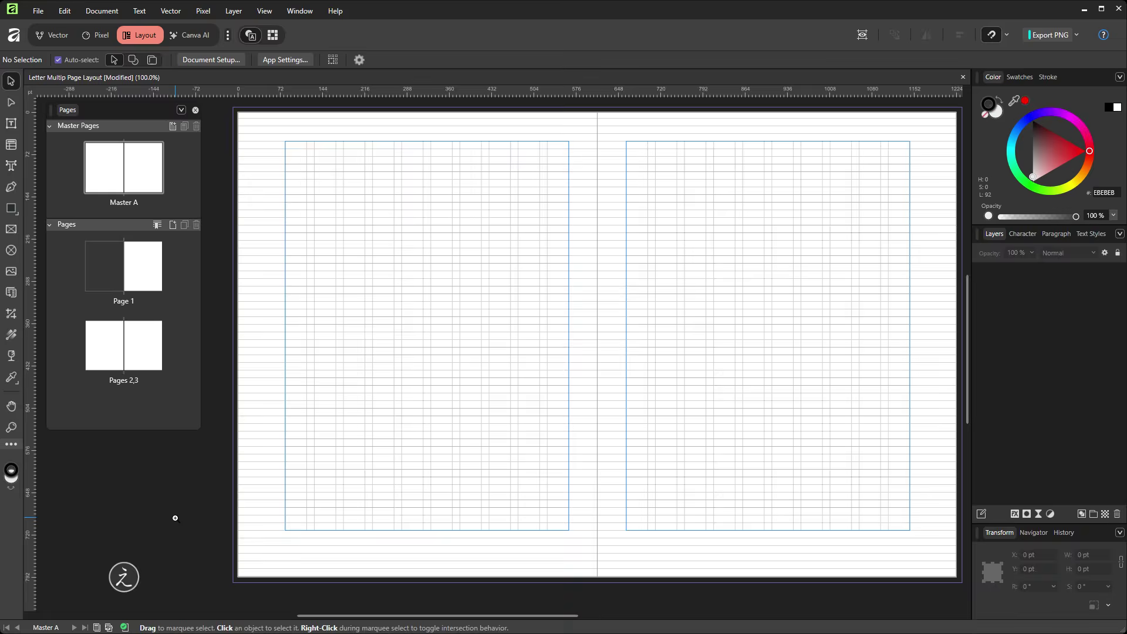
key("ctrl+shift+w")
key("ctrl+shift+w")
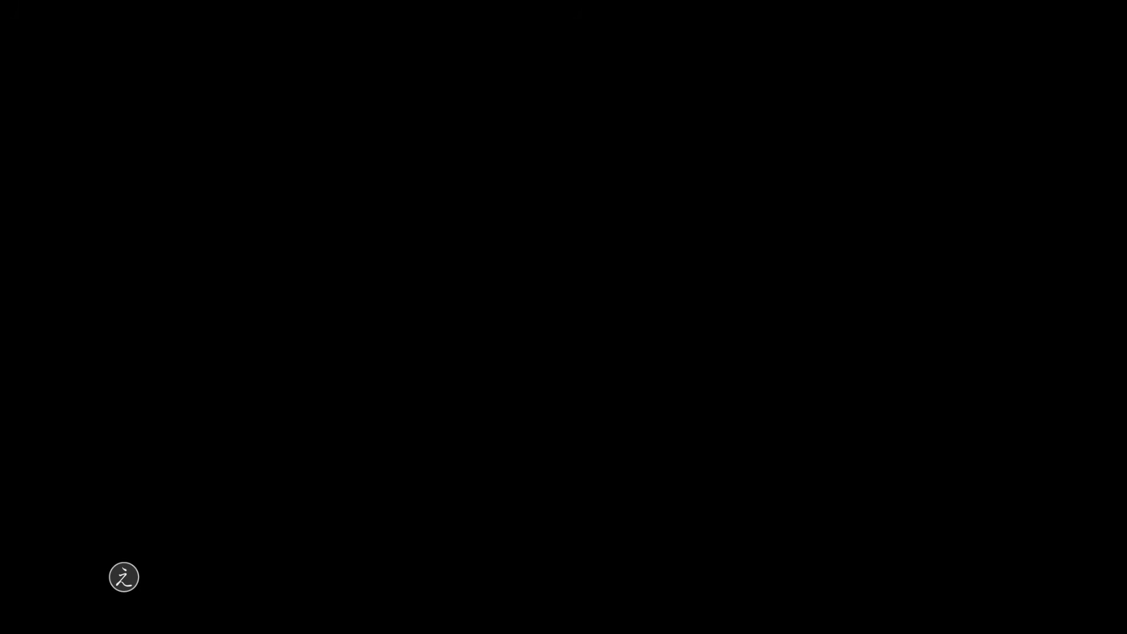